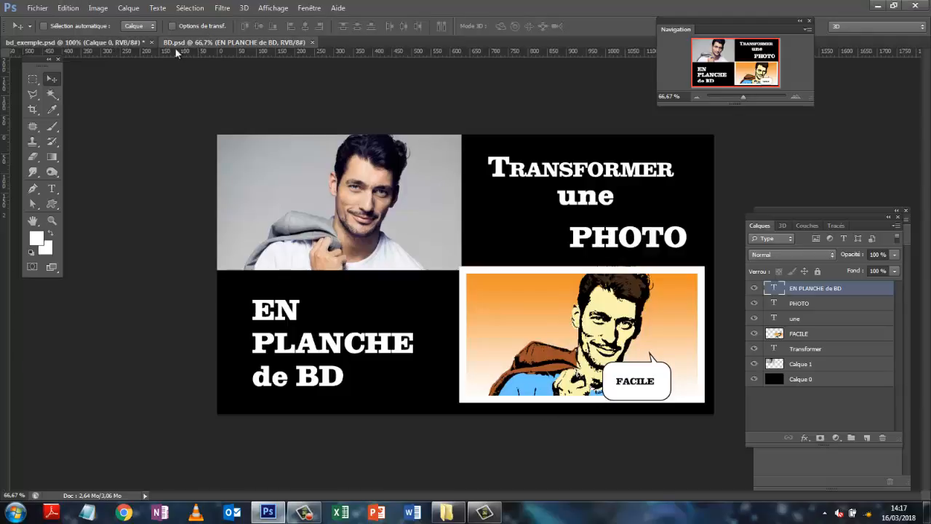
Step: In bd_exemple.psd, delete the FACILE and Arrière-plan copie layers so only the original photo layer is left
{"action": "left_click", "coordinate": [73, 42]}
{"action": "left_click", "coordinate": [796, 290]}
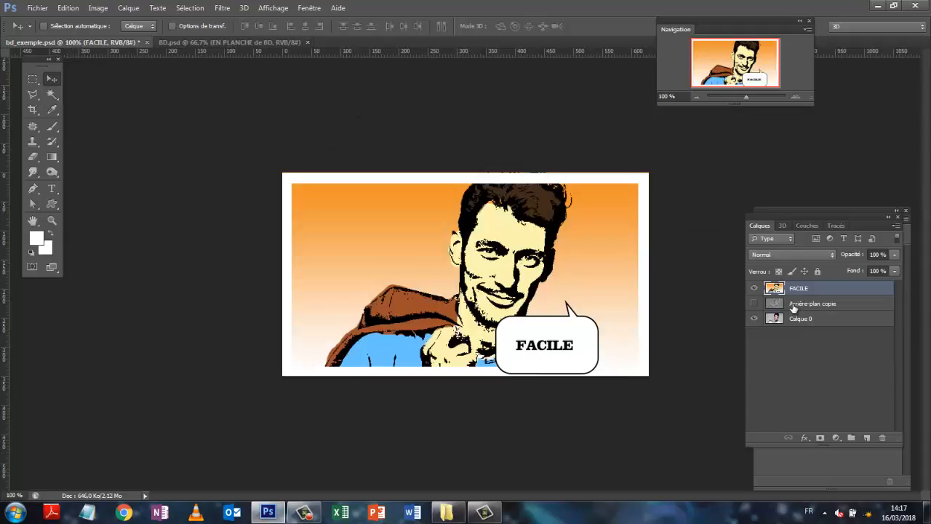
{"action": "left_click", "coordinate": [792, 302]}
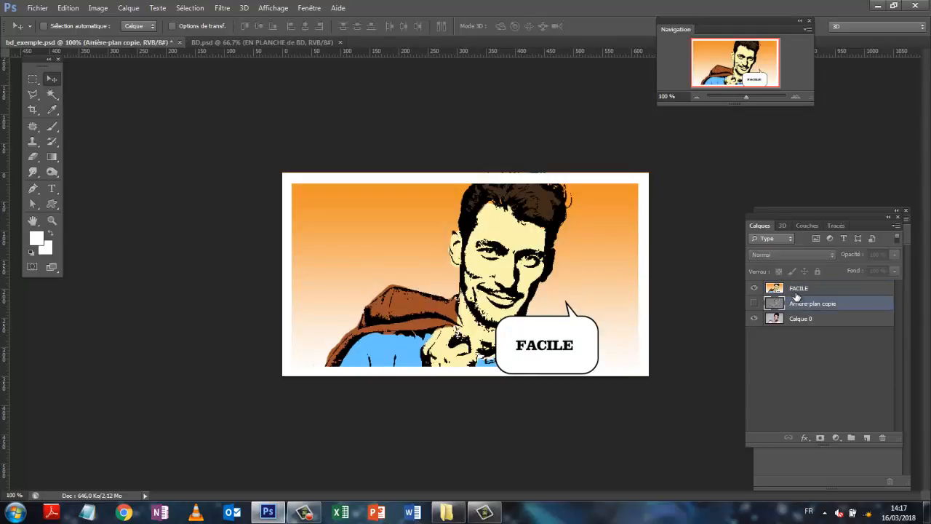
{"action": "key", "text": "Delete"}
{"action": "key", "text": "Delete"}
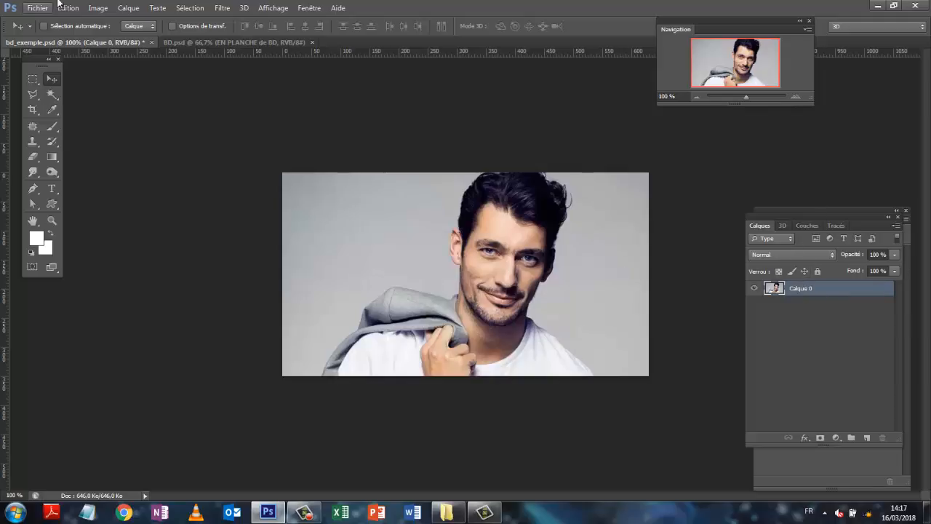
Step: Duplicate the Calque 0 photo layer and hide the original beneath the copy
{"action": "left_click_drag", "start_coordinate": [829, 289], "coordinate": [867, 438]}
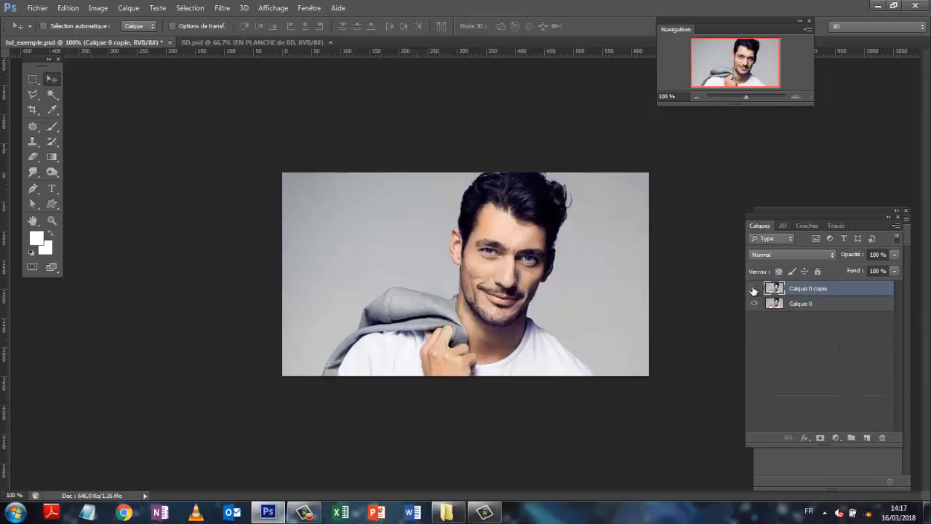
{"action": "left_click", "coordinate": [754, 290]}
{"action": "left_click", "coordinate": [754, 290]}
{"action": "left_click", "coordinate": [753, 303]}
Step: Desaturate the copied photo layer to make it black and white
{"action": "left_click", "coordinate": [100, 9]}
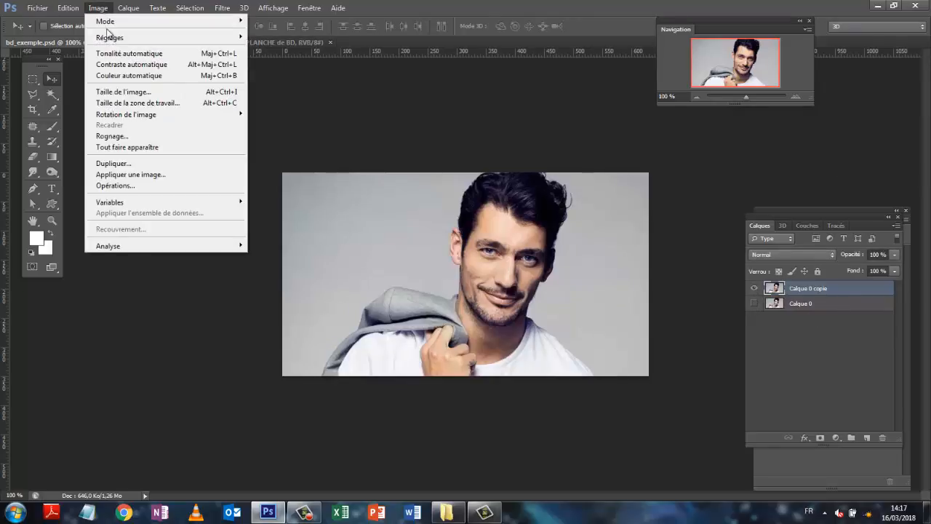
{"action": "mouse_move", "coordinate": [124, 37]}
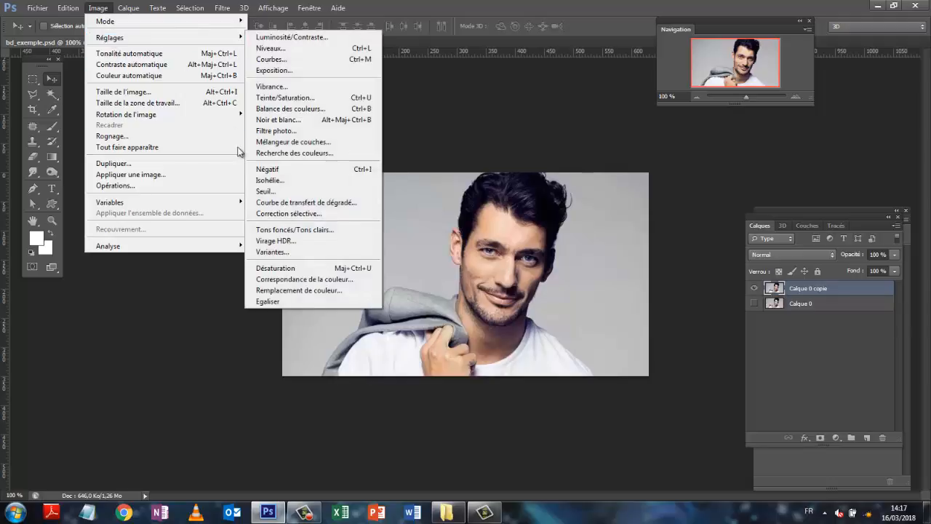
{"action": "left_click", "coordinate": [283, 269]}
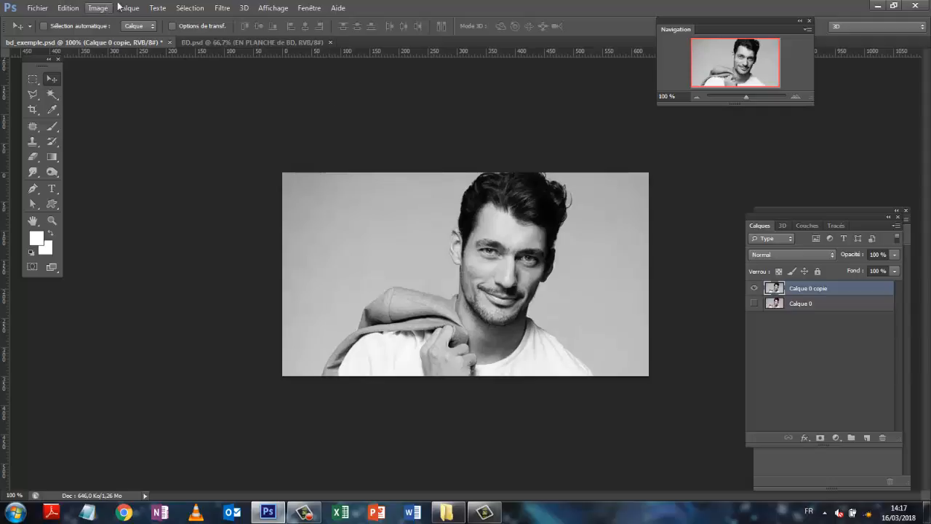
Step: Apply the High Pass (Passe-haut) filter to the desaturated copy with a radius of 10 pixels
{"action": "left_click", "coordinate": [222, 9]}
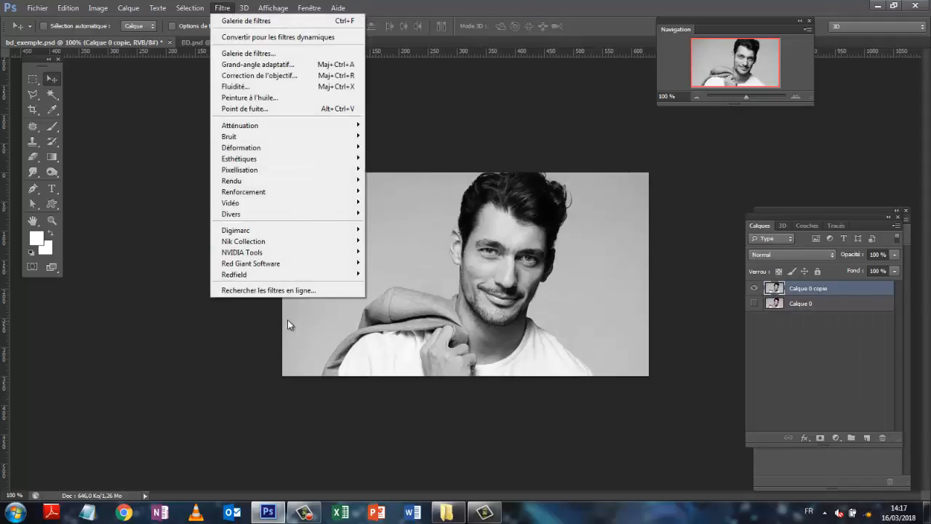
{"action": "mouse_move", "coordinate": [276, 213]}
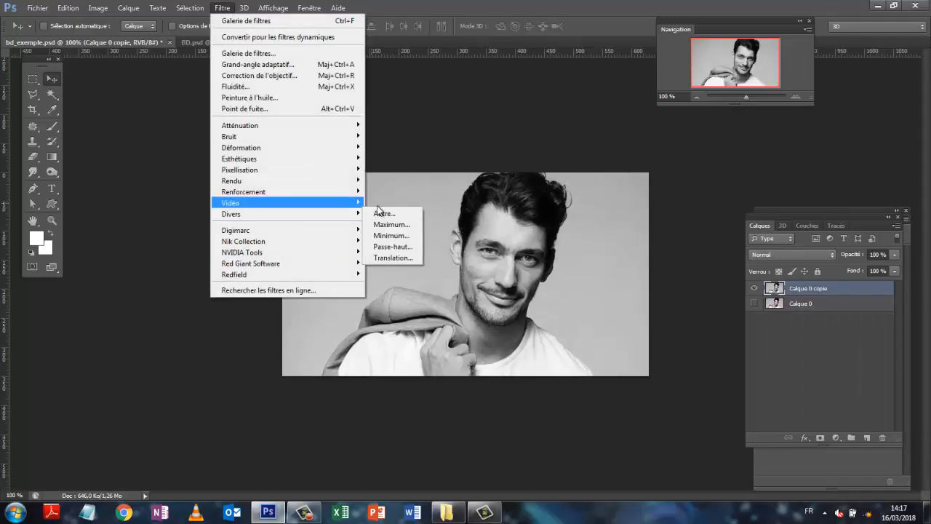
{"action": "left_click", "coordinate": [393, 247]}
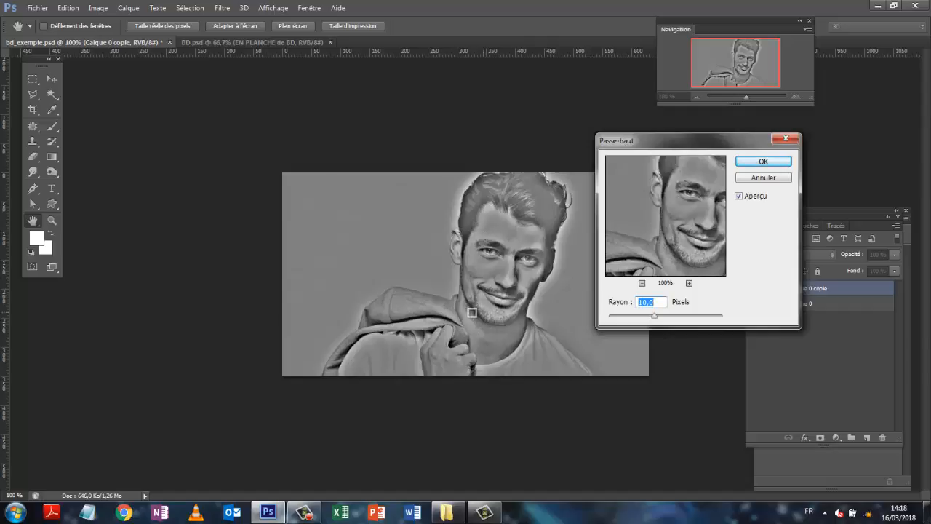
{"action": "left_click_drag", "start_coordinate": [654, 317], "coordinate": [676, 325]}
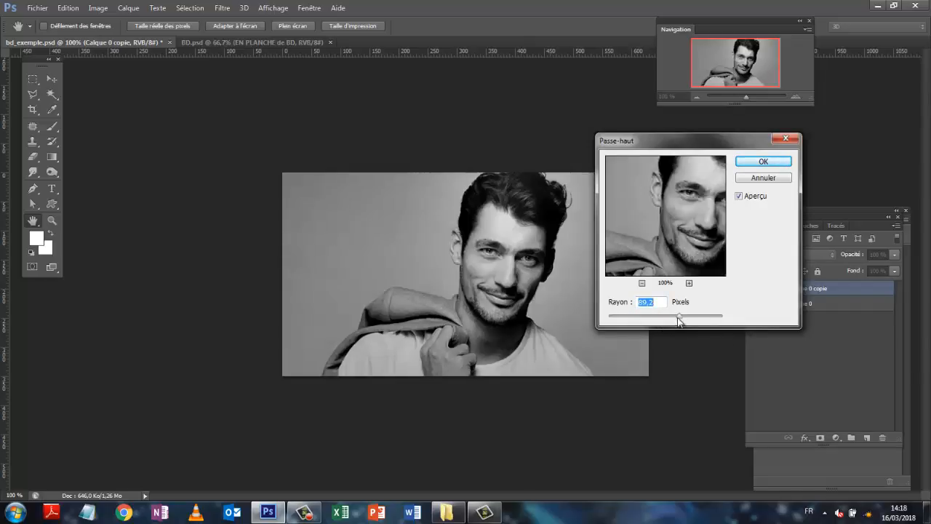
{"action": "left_click_drag", "start_coordinate": [677, 320], "coordinate": [649, 321]}
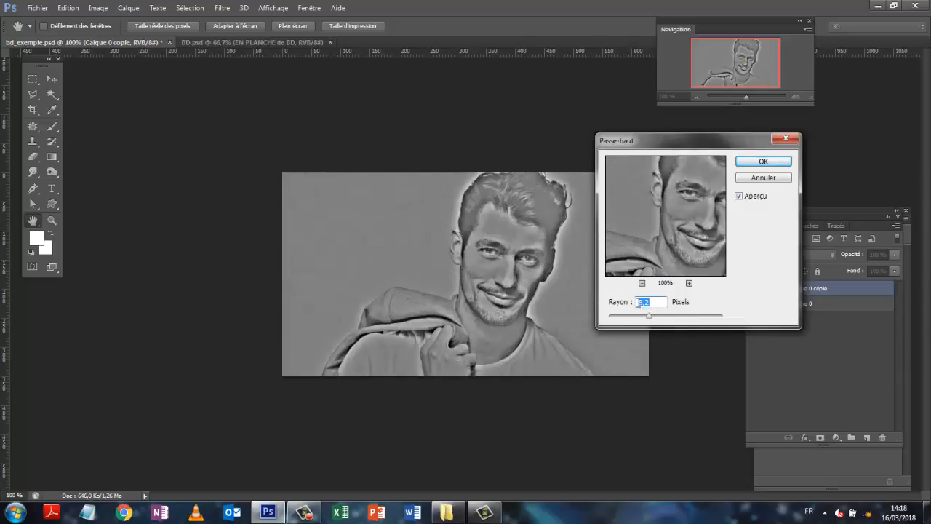
{"action": "type", "text": "10"}
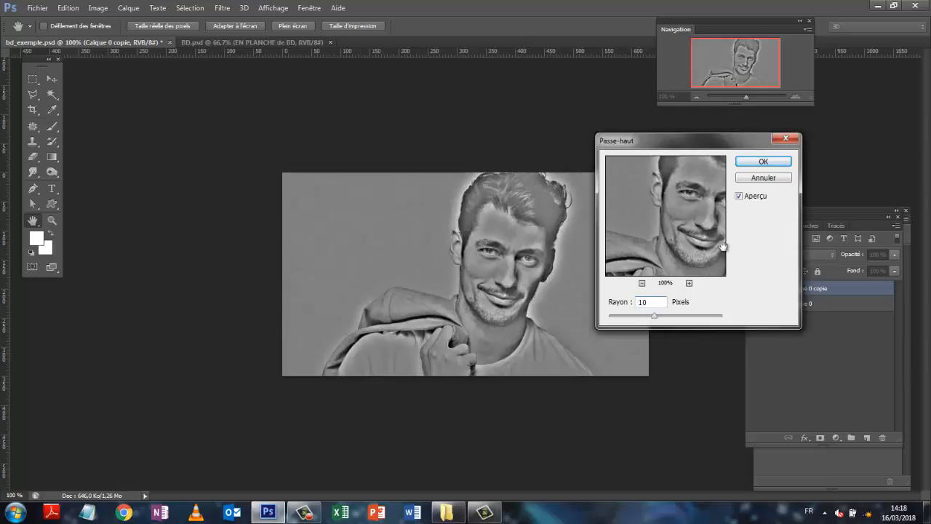
{"action": "left_click", "coordinate": [788, 166]}
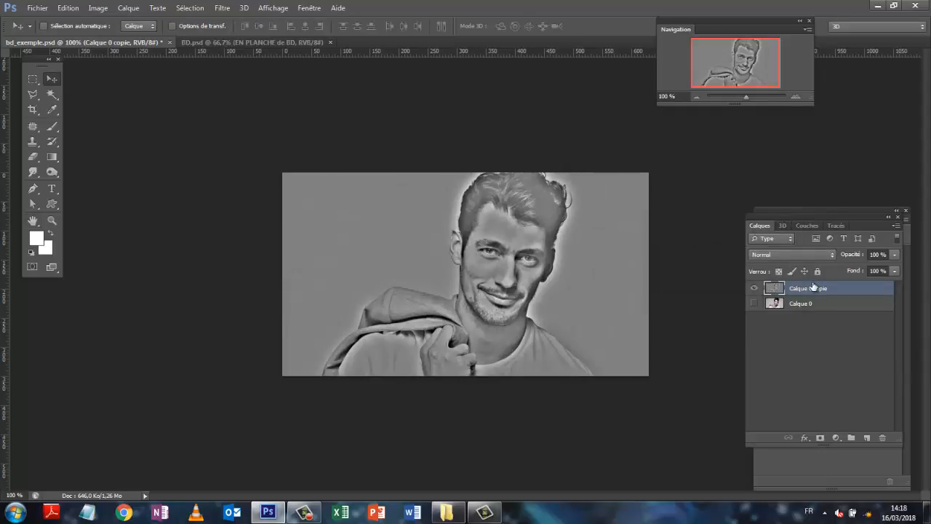
Step: Duplicate the High Pass layer and apply a Threshold (Seuil) adjustment with a value of 120 to the new copy
{"action": "key", "text": "ctrl+j"}
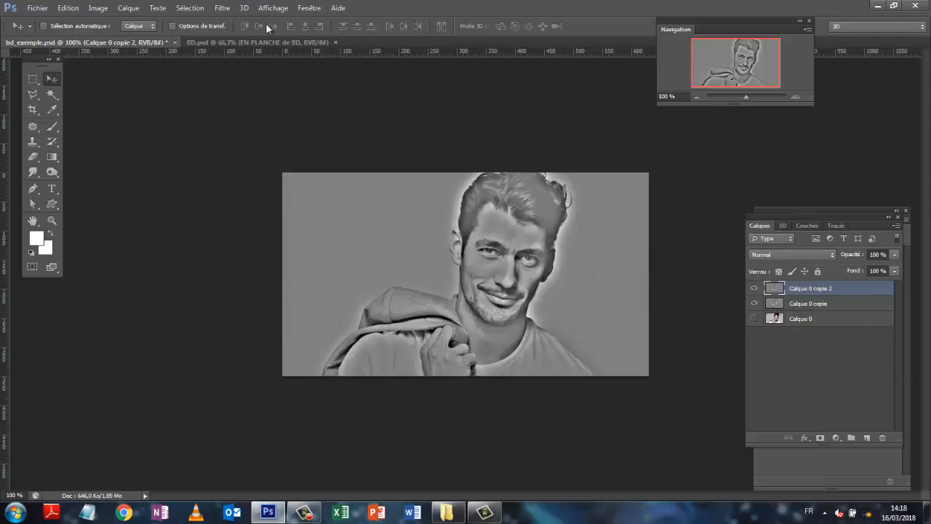
{"action": "left_click", "coordinate": [97, 8]}
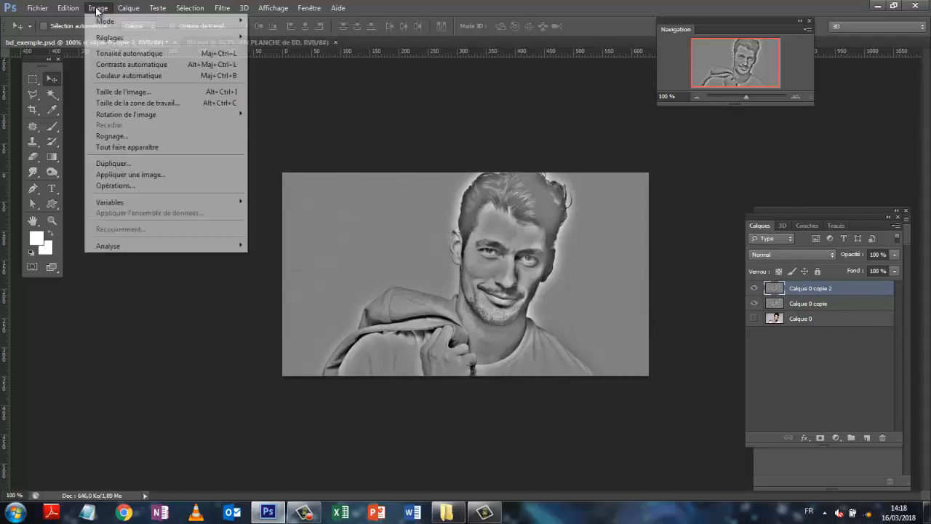
{"action": "mouse_move", "coordinate": [106, 41]}
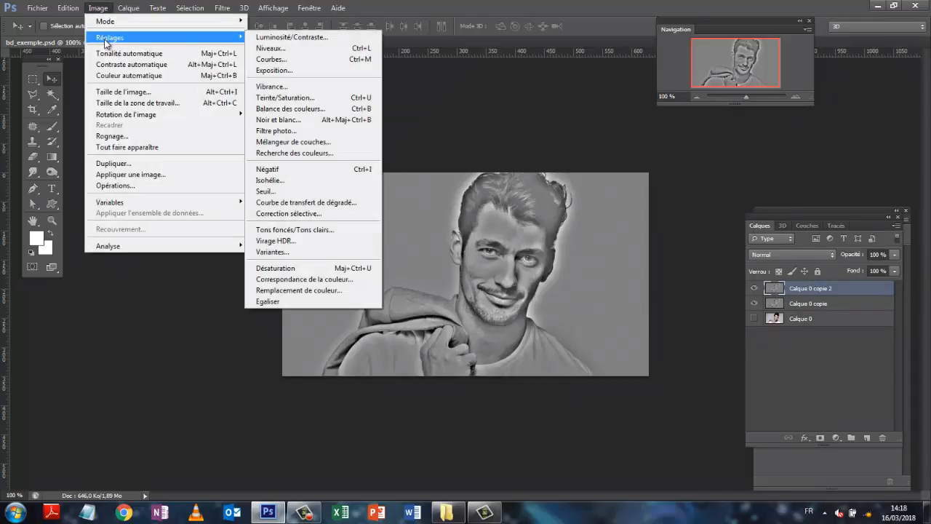
{"action": "left_click", "coordinate": [280, 193]}
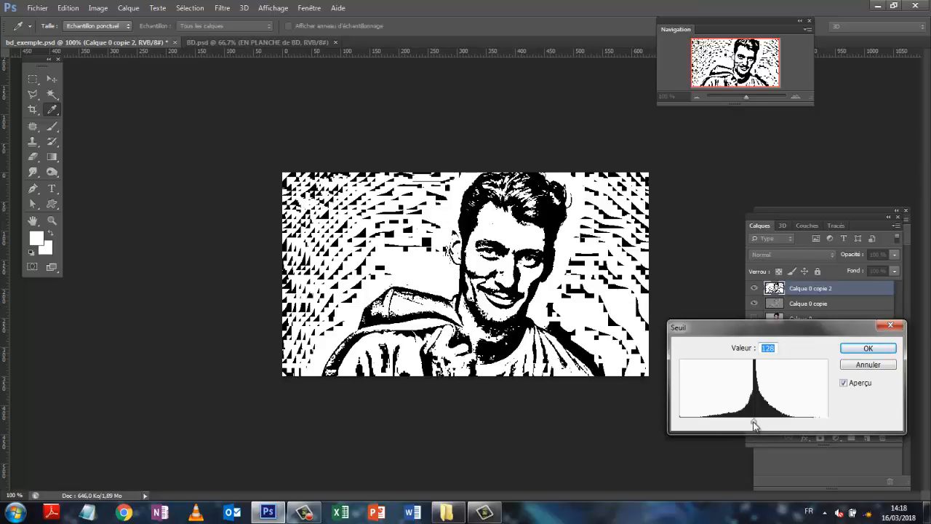
{"action": "left_click_drag", "start_coordinate": [754, 425], "coordinate": [751, 426]}
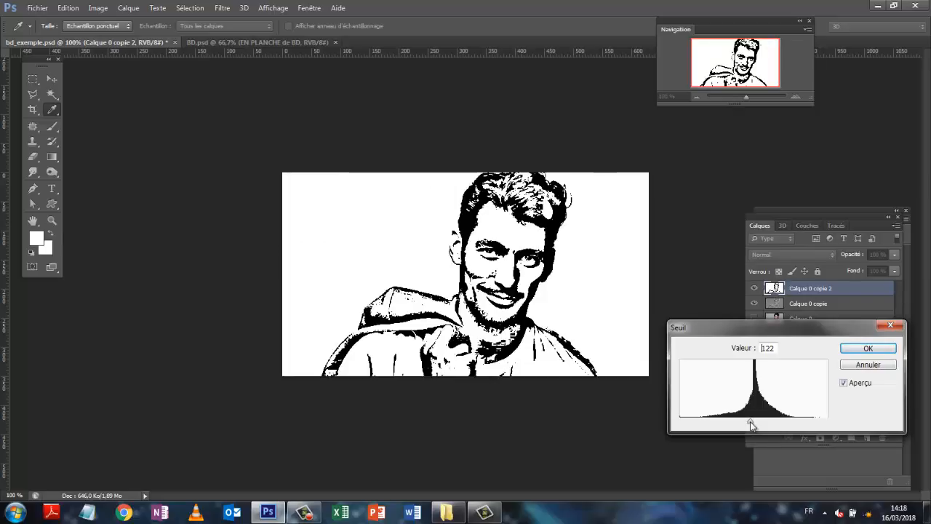
{"action": "mouse_move", "coordinate": [751, 425]}
{"action": "left_mouse_down"}
{"action": "mouse_move", "coordinate": [696, 427]}
{"action": "mouse_move", "coordinate": [771, 428]}
{"action": "mouse_move", "coordinate": [750, 431]}
{"action": "left_mouse_up"}
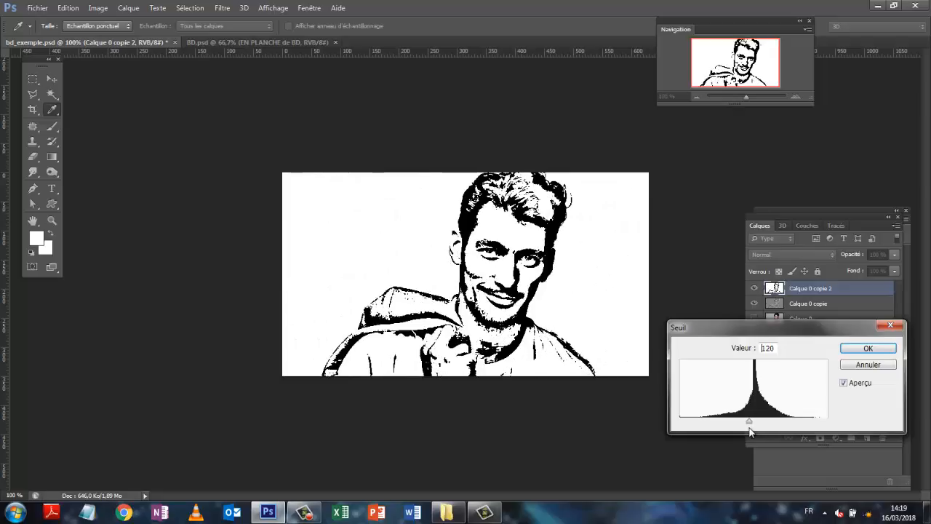
{"action": "left_click_drag", "start_coordinate": [749, 430], "coordinate": [749, 431]}
{"action": "left_click_drag", "start_coordinate": [822, 326], "coordinate": [728, 152]}
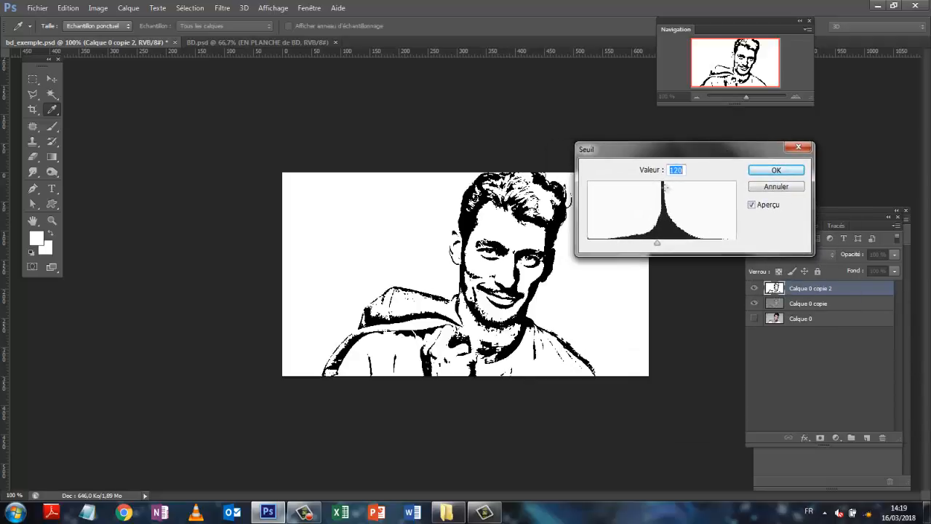
{"action": "left_click", "coordinate": [777, 170]}
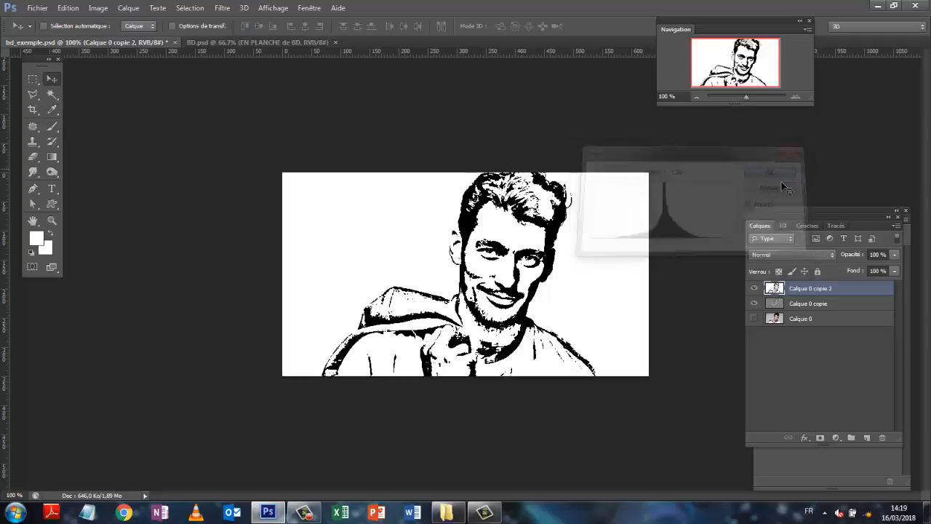
Step: Merge the threshold layer with the layer below and delete all its white areas using the Magic Wand, leaving nothing selected
{"action": "right_click", "coordinate": [798, 291]}
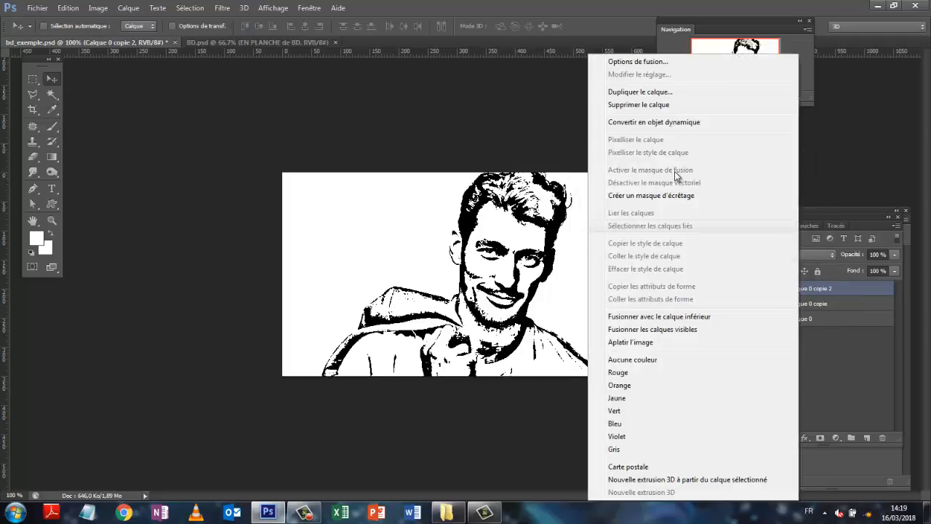
{"action": "left_click", "coordinate": [632, 318]}
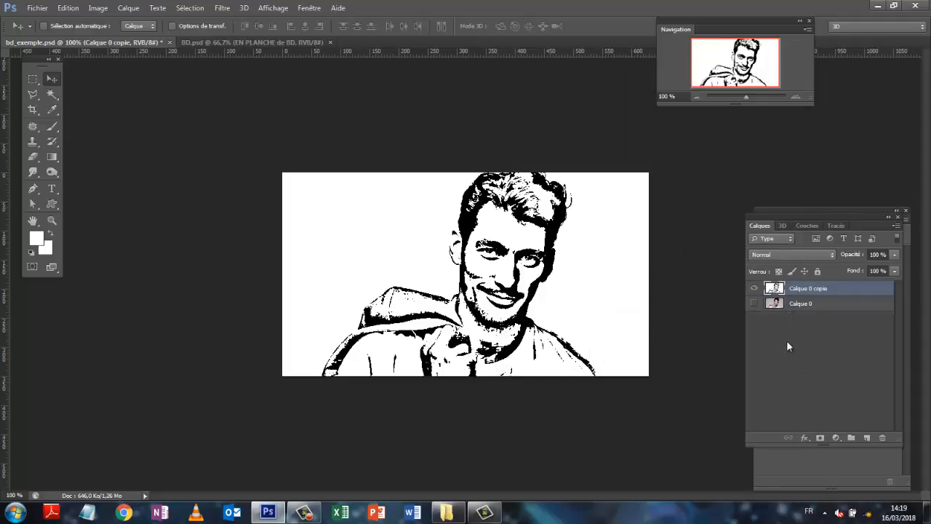
{"action": "left_click", "coordinate": [51, 94]}
{"action": "left_click", "coordinate": [376, 236]}
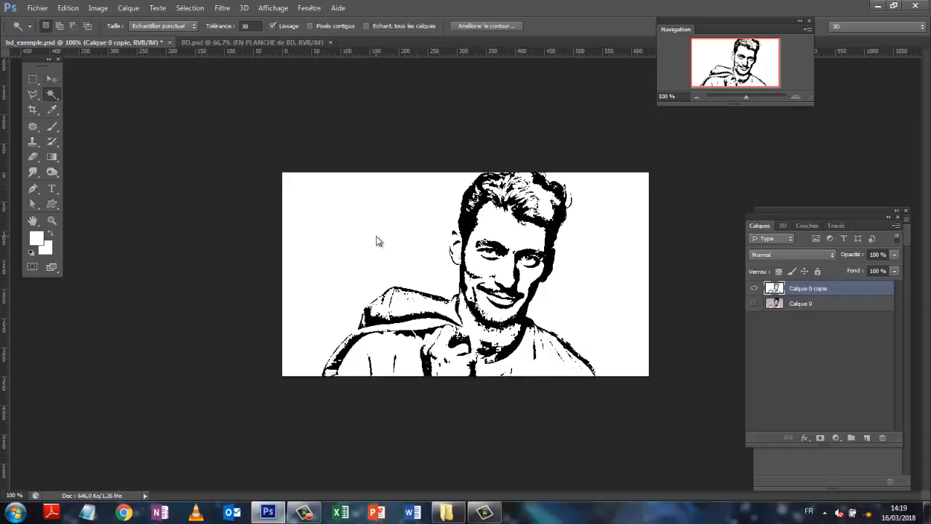
{"action": "key", "text": "Delete"}
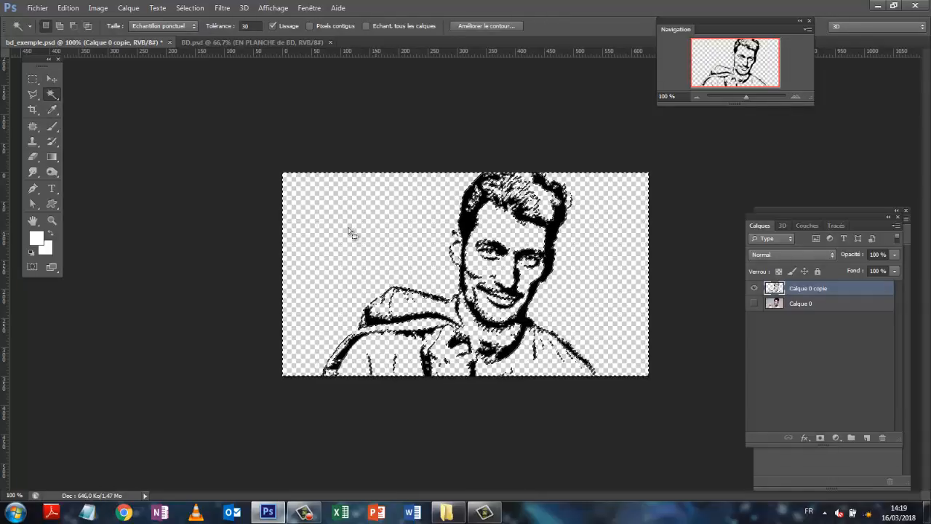
{"action": "left_click", "coordinate": [191, 9]}
{"action": "left_click", "coordinate": [207, 33]}
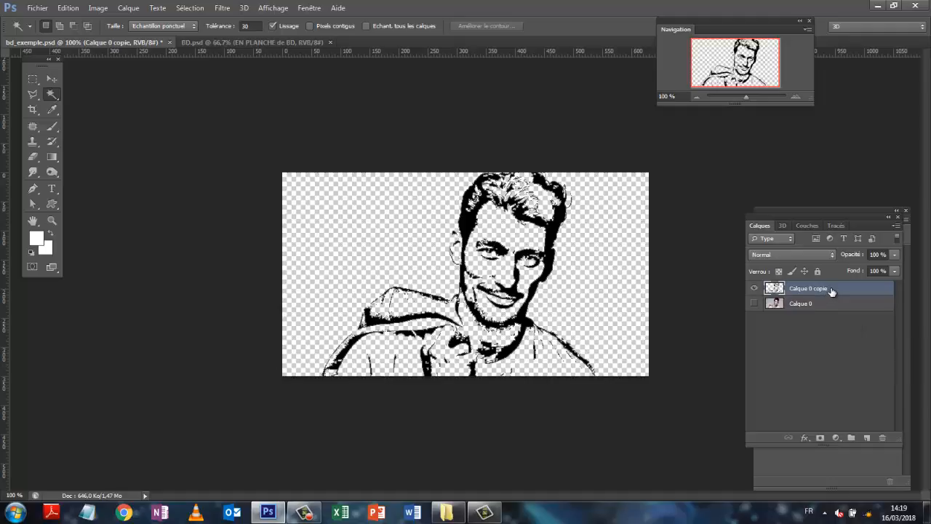
Step: Duplicate the transparent line-art layer and merge the duplicate down to strengthen the black lines
{"action": "left_click_drag", "start_coordinate": [832, 291], "coordinate": [842, 328]}
{"action": "left_click_drag", "start_coordinate": [857, 415], "coordinate": [866, 437]}
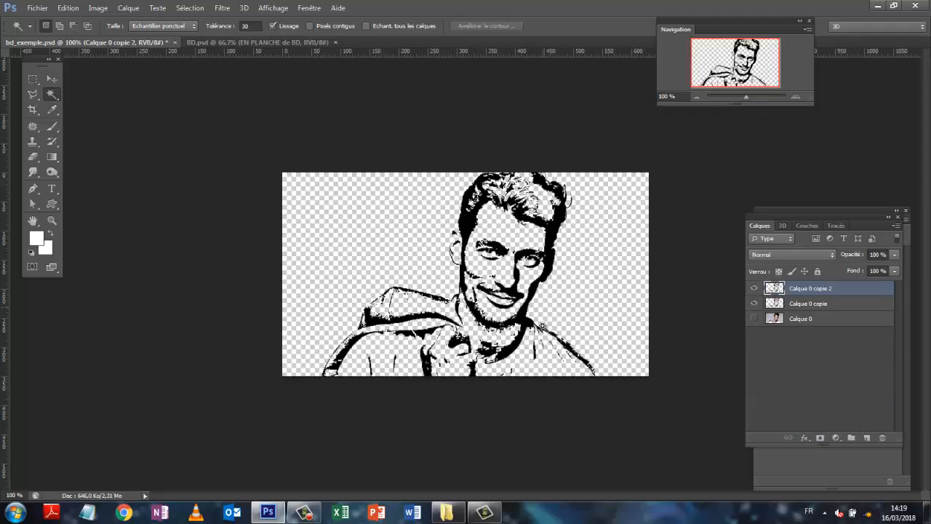
{"action": "right_click", "coordinate": [827, 288]}
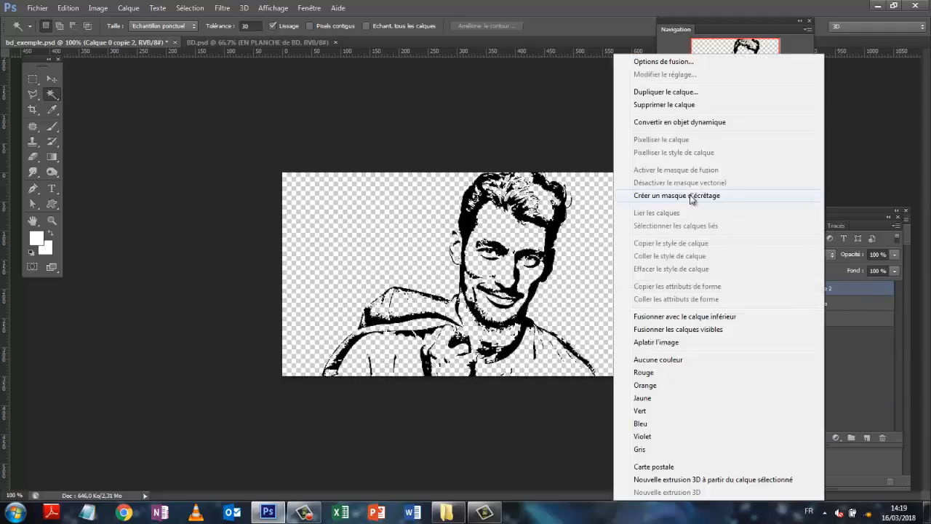
{"action": "left_click", "coordinate": [652, 318]}
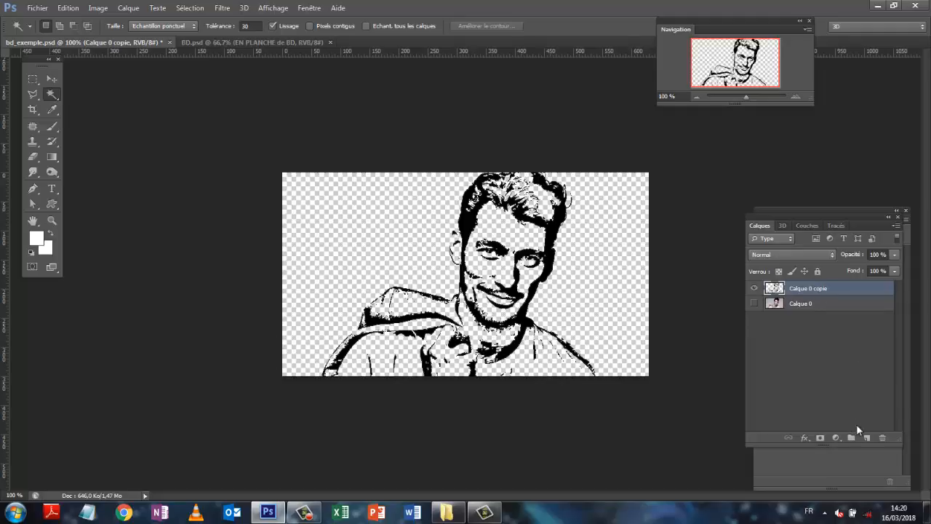
Step: Add an empty layer beneath the line art and choose a light pink foreground colour for the Brush tool
{"action": "left_click", "coordinate": [867, 439]}
{"action": "left_click_drag", "start_coordinate": [807, 291], "coordinate": [818, 306]}
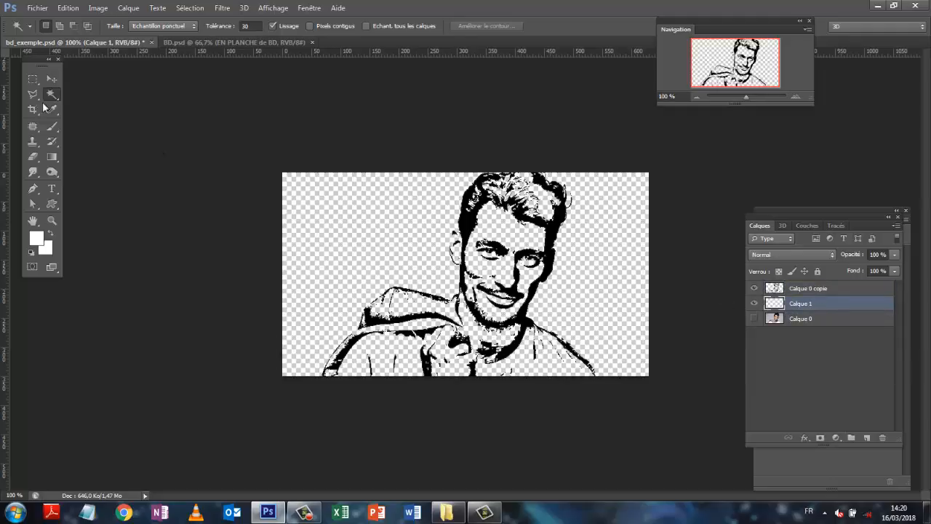
{"action": "left_click", "coordinate": [52, 129]}
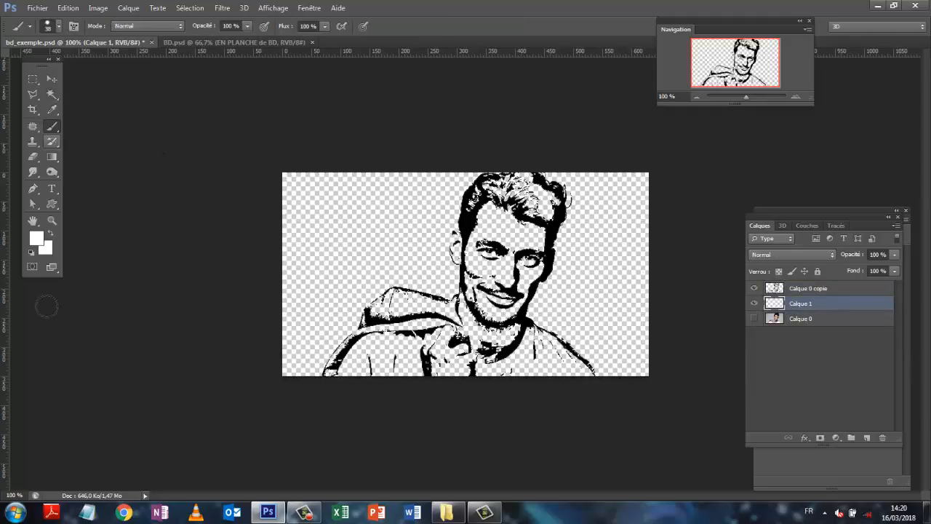
{"action": "left_click", "coordinate": [39, 240]}
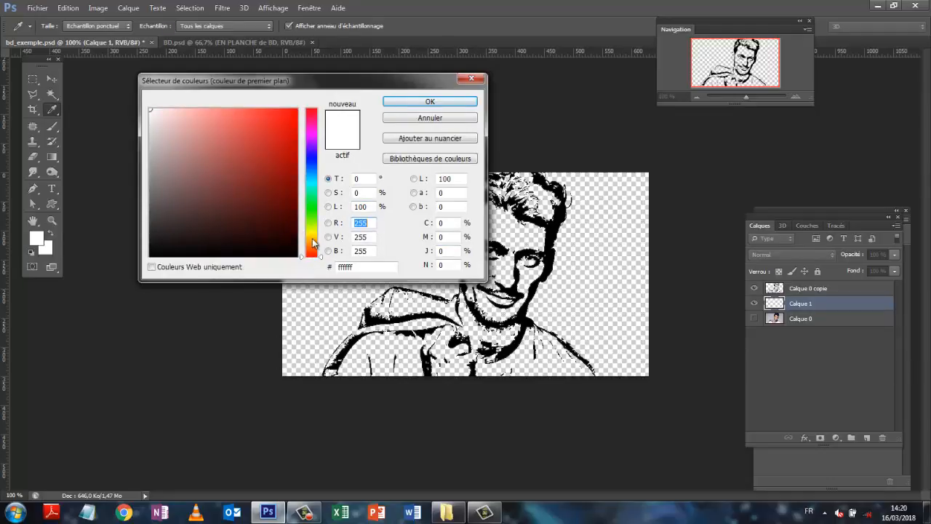
{"action": "left_click", "coordinate": [189, 117]}
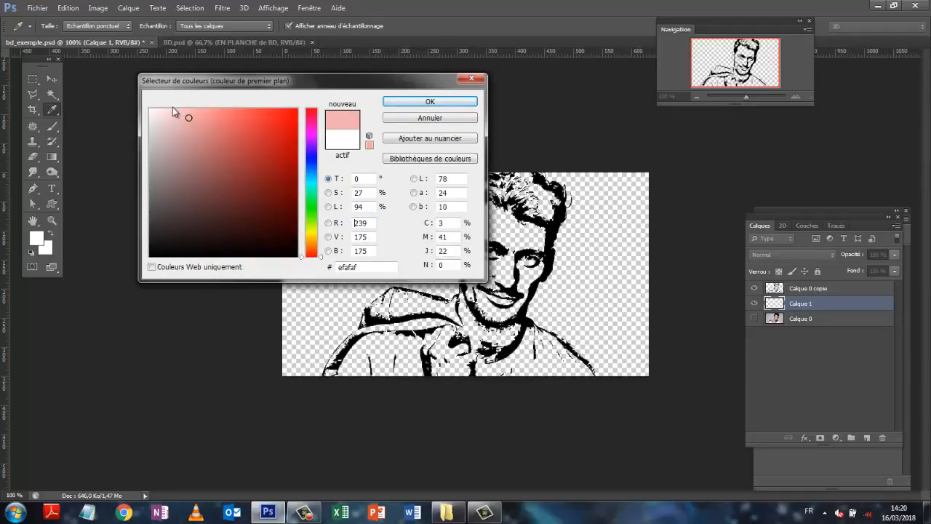
{"action": "left_click", "coordinate": [178, 112]}
{"action": "left_click", "coordinate": [437, 105]}
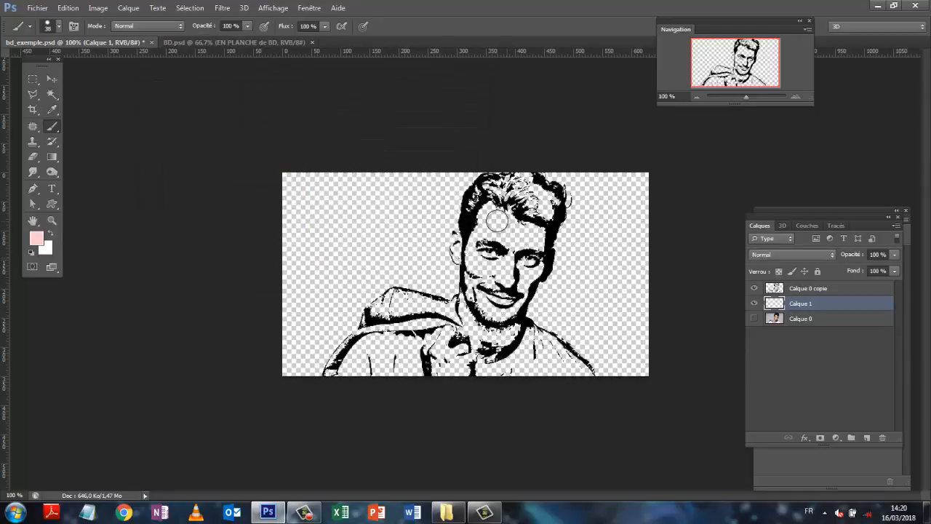
Step: Paint the man's face and neck light pink on the colour layer beneath the line art
{"action": "left_click", "coordinate": [488, 215]}
{"action": "mouse_move", "coordinate": [487, 215]}
{"action": "left_mouse_down"}
{"action": "mouse_move", "coordinate": [539, 240]}
{"action": "mouse_move", "coordinate": [503, 306]}
{"action": "mouse_move", "coordinate": [480, 287]}
{"action": "mouse_move", "coordinate": [475, 247]}
{"action": "mouse_move", "coordinate": [488, 270]}
{"action": "mouse_move", "coordinate": [506, 263]}
{"action": "mouse_move", "coordinate": [522, 277]}
{"action": "mouse_move", "coordinate": [520, 297]}
{"action": "left_mouse_up"}
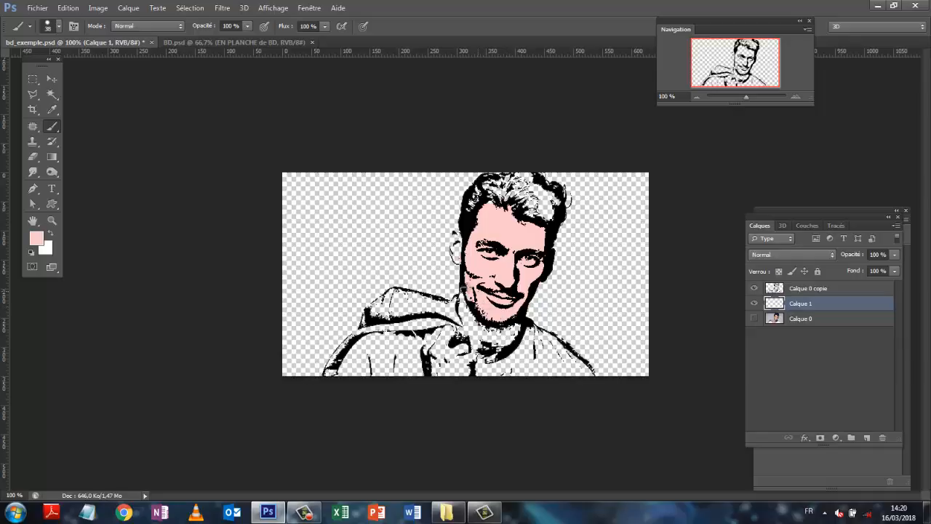
{"action": "left_click_drag", "start_coordinate": [498, 275], "coordinate": [495, 278]}
{"action": "mouse_move", "coordinate": [469, 326]}
{"action": "left_mouse_down"}
{"action": "mouse_move", "coordinate": [467, 309]}
{"action": "mouse_move", "coordinate": [487, 336]}
{"action": "mouse_move", "coordinate": [512, 332]}
{"action": "left_mouse_up"}
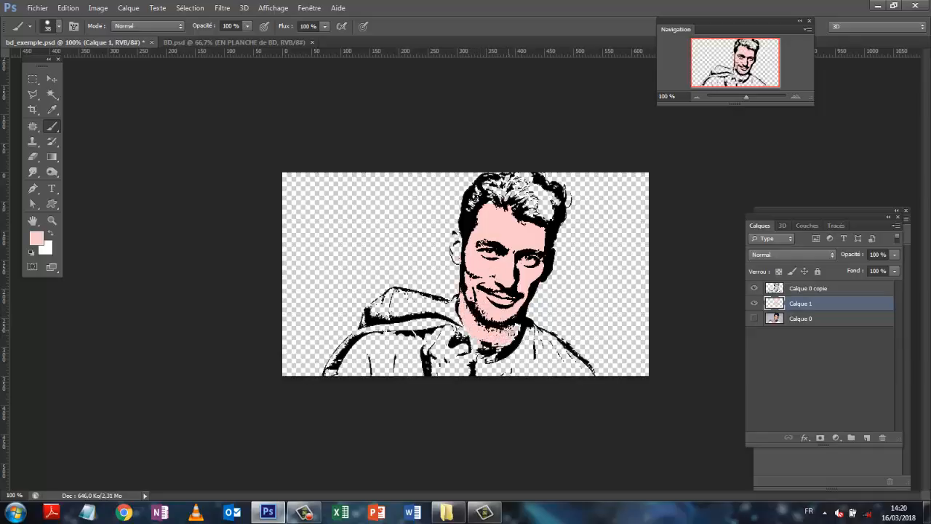
Step: Paint the hand holding the jacket light pink, reducing the brush size to 22 px for the finer areas
{"action": "left_click_drag", "start_coordinate": [438, 383], "coordinate": [445, 343]}
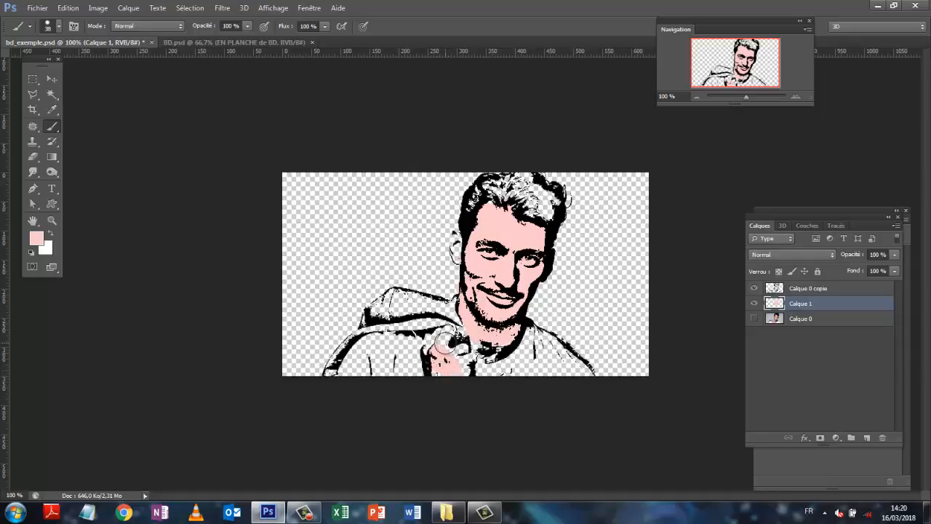
{"action": "left_click", "coordinate": [60, 27]}
{"action": "left_click_drag", "start_coordinate": [40, 62], "coordinate": [30, 63]}
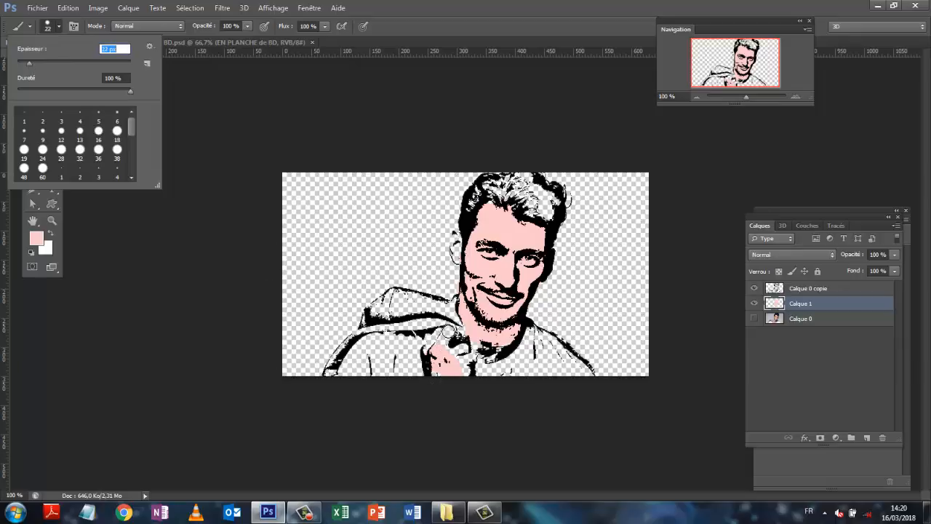
{"action": "mouse_move", "coordinate": [448, 331]}
{"action": "left_mouse_down"}
{"action": "mouse_move", "coordinate": [437, 349]}
{"action": "mouse_move", "coordinate": [440, 335]}
{"action": "mouse_move", "coordinate": [436, 344]}
{"action": "mouse_move", "coordinate": [453, 354]}
{"action": "mouse_move", "coordinate": [464, 347]}
{"action": "mouse_move", "coordinate": [465, 370]}
{"action": "left_mouse_up"}
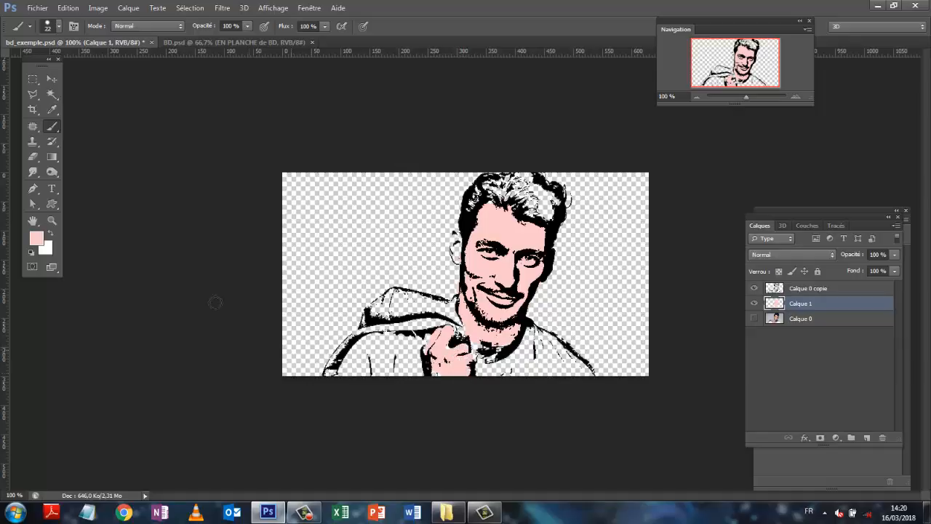
Step: Choose a medium blue foreground colour and paint both sides of the shirt with it
{"action": "left_click", "coordinate": [37, 240]}
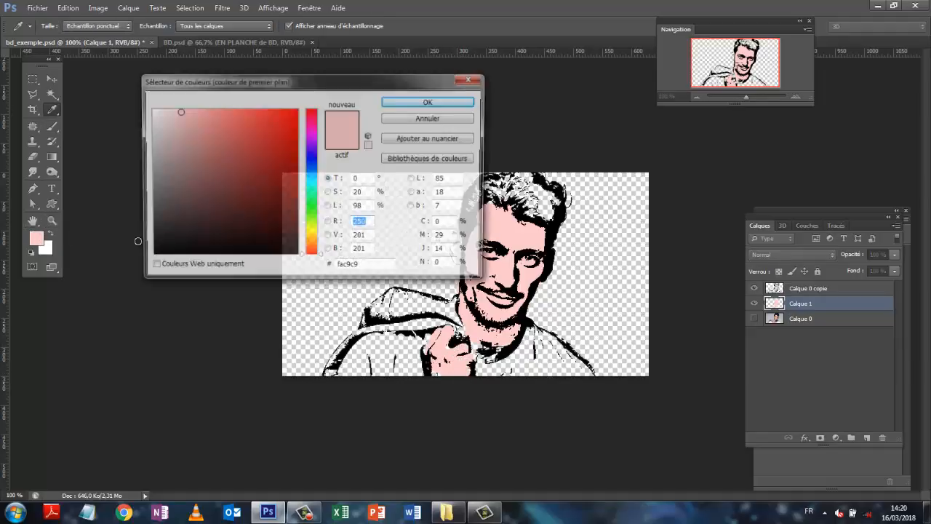
{"action": "left_click", "coordinate": [311, 166]}
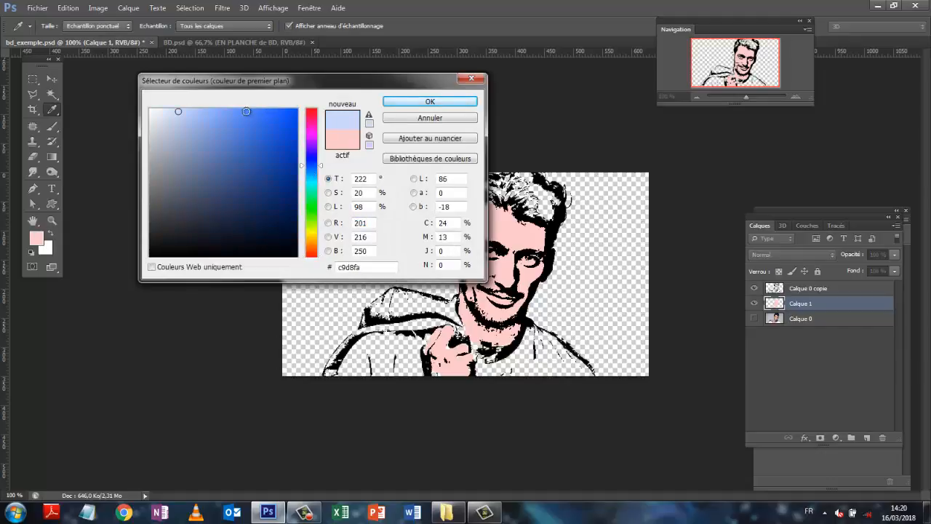
{"action": "left_click", "coordinate": [247, 111]}
{"action": "left_click", "coordinate": [418, 98]}
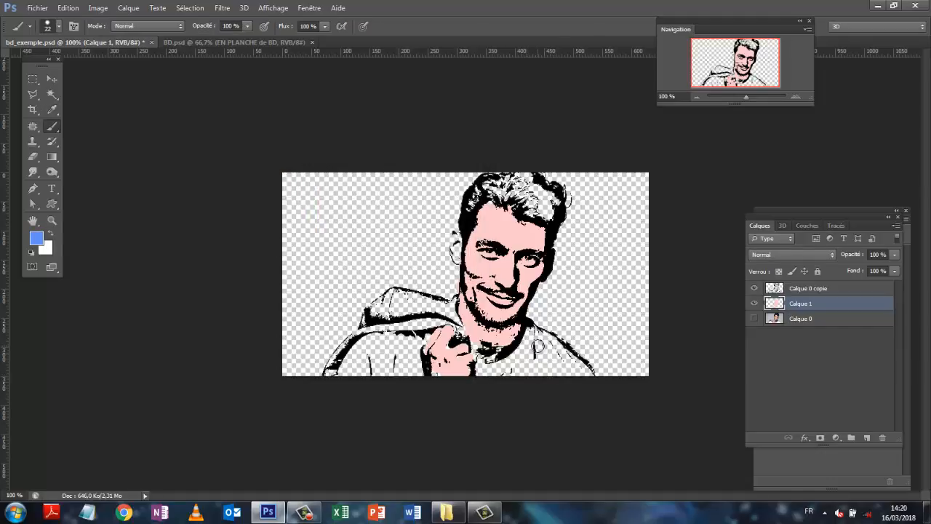
{"action": "mouse_move", "coordinate": [535, 336]}
{"action": "left_mouse_down"}
{"action": "mouse_move", "coordinate": [493, 375]}
{"action": "mouse_move", "coordinate": [581, 374]}
{"action": "mouse_move", "coordinate": [558, 351]}
{"action": "mouse_move", "coordinate": [549, 364]}
{"action": "mouse_move", "coordinate": [534, 359]}
{"action": "mouse_move", "coordinate": [534, 340]}
{"action": "mouse_move", "coordinate": [553, 344]}
{"action": "mouse_move", "coordinate": [538, 341]}
{"action": "mouse_move", "coordinate": [483, 375]}
{"action": "left_mouse_up"}
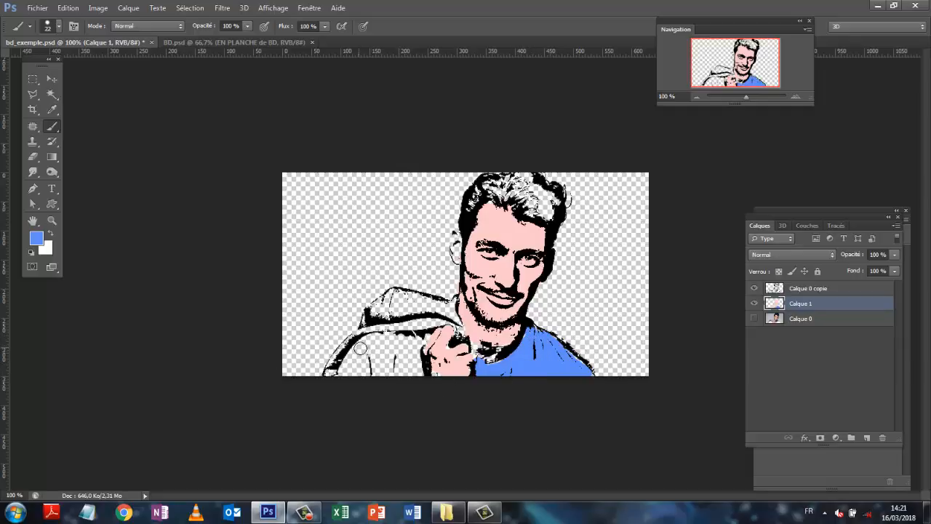
{"action": "mouse_move", "coordinate": [361, 348]}
{"action": "left_mouse_down"}
{"action": "mouse_move", "coordinate": [349, 374]}
{"action": "mouse_move", "coordinate": [383, 352]}
{"action": "mouse_move", "coordinate": [418, 378]}
{"action": "mouse_move", "coordinate": [420, 363]}
{"action": "mouse_move", "coordinate": [401, 354]}
{"action": "mouse_move", "coordinate": [426, 340]}
{"action": "mouse_move", "coordinate": [368, 349]}
{"action": "mouse_move", "coordinate": [362, 359]}
{"action": "mouse_move", "coordinate": [404, 366]}
{"action": "mouse_move", "coordinate": [388, 376]}
{"action": "mouse_move", "coordinate": [338, 376]}
{"action": "mouse_move", "coordinate": [397, 337]}
{"action": "left_mouse_up"}
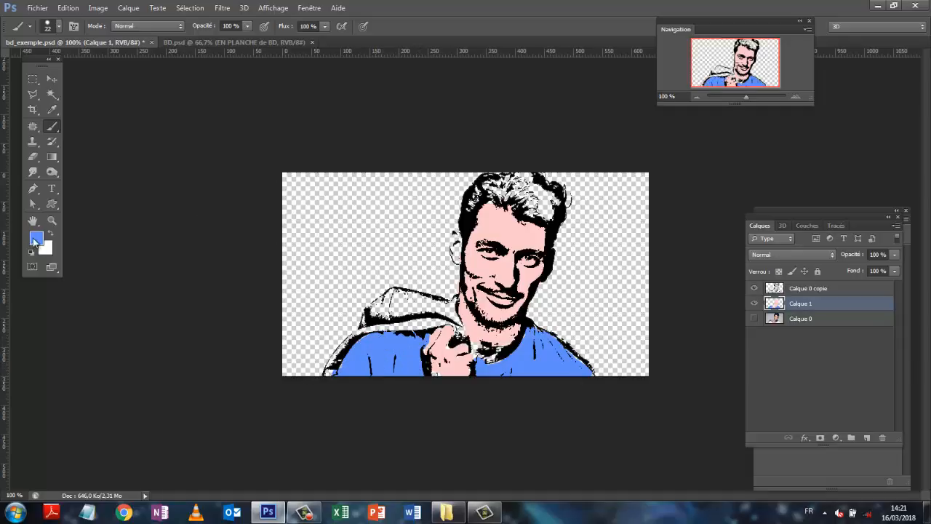
Step: Choose a reddish-brown foreground colour and paint the jacket over the shoulder, including its strip along the sleeve
{"action": "left_click", "coordinate": [35, 239]}
{"action": "left_click", "coordinate": [315, 251]}
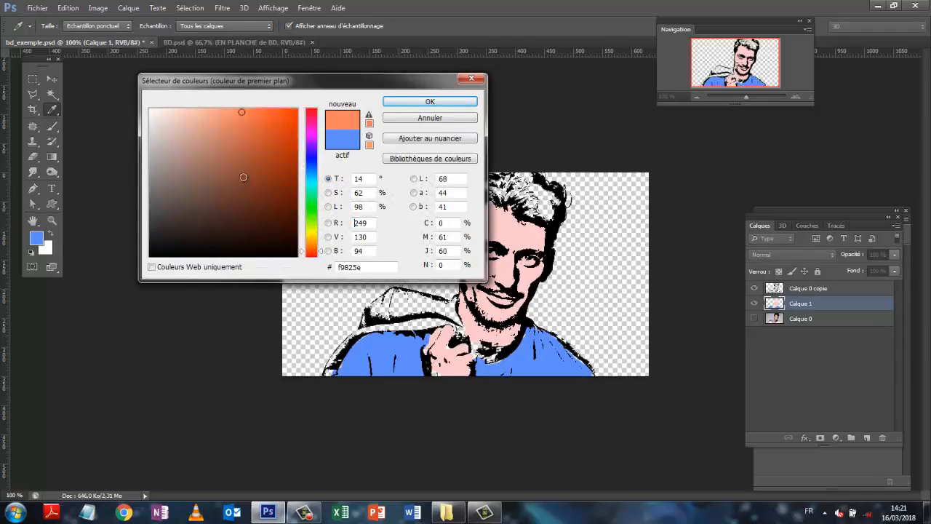
{"action": "left_click", "coordinate": [240, 164]}
{"action": "left_click", "coordinate": [430, 102]}
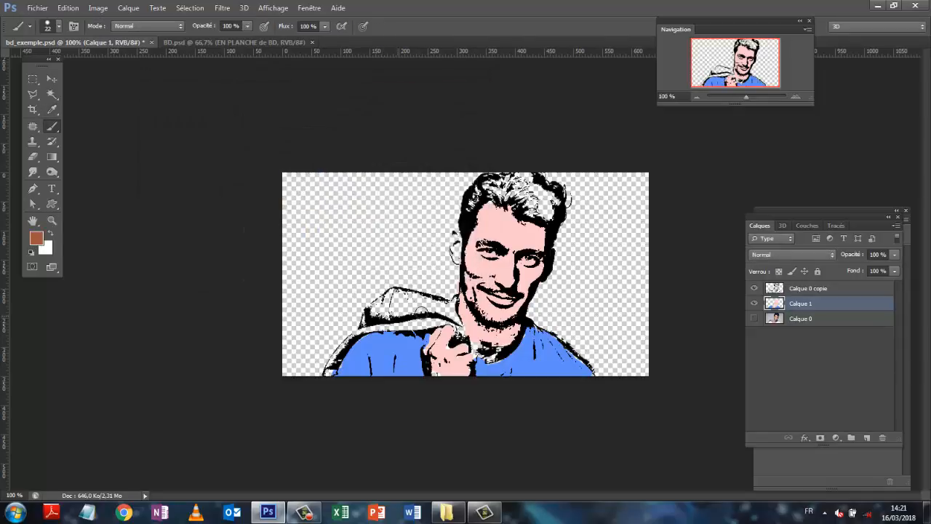
{"action": "mouse_move", "coordinate": [448, 306]}
{"action": "left_mouse_down"}
{"action": "mouse_move", "coordinate": [370, 315]}
{"action": "mouse_move", "coordinate": [419, 304]}
{"action": "mouse_move", "coordinate": [455, 320]}
{"action": "mouse_move", "coordinate": [415, 296]}
{"action": "mouse_move", "coordinate": [388, 308]}
{"action": "mouse_move", "coordinate": [415, 320]}
{"action": "mouse_move", "coordinate": [382, 312]}
{"action": "mouse_move", "coordinate": [455, 328]}
{"action": "mouse_move", "coordinate": [443, 319]}
{"action": "mouse_move", "coordinate": [362, 320]}
{"action": "left_mouse_up"}
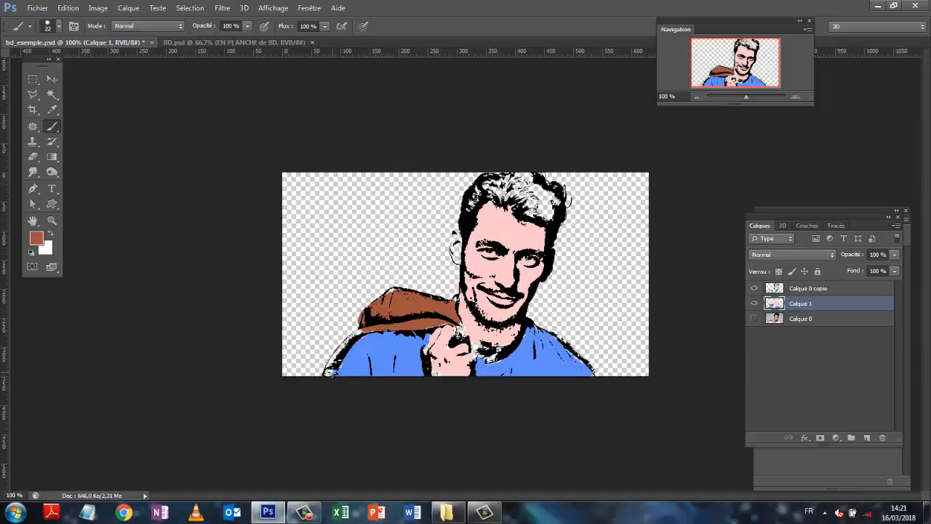
{"action": "left_click_drag", "start_coordinate": [331, 372], "coordinate": [352, 337]}
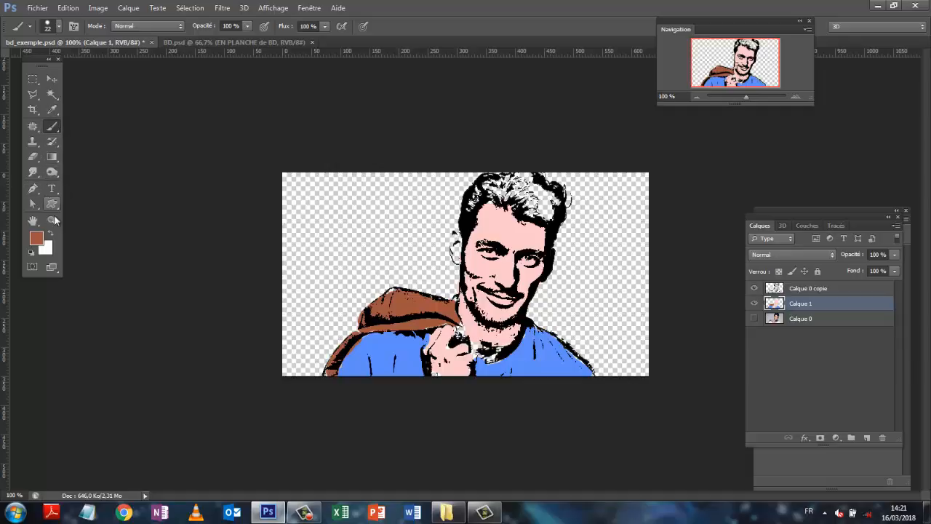
Step: Sample the light pink from the face with the Eyedropper and brush it onto the ear
{"action": "left_click", "coordinate": [51, 109]}
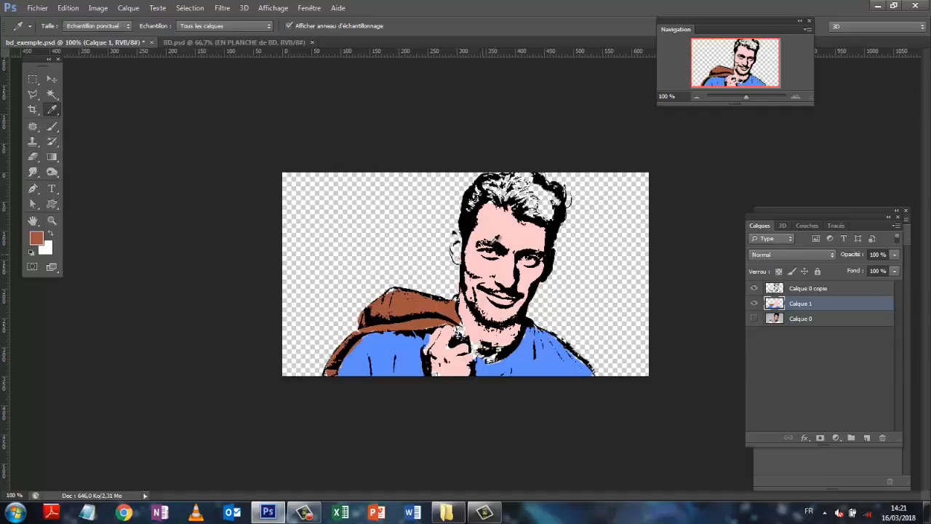
{"action": "left_click", "coordinate": [495, 226]}
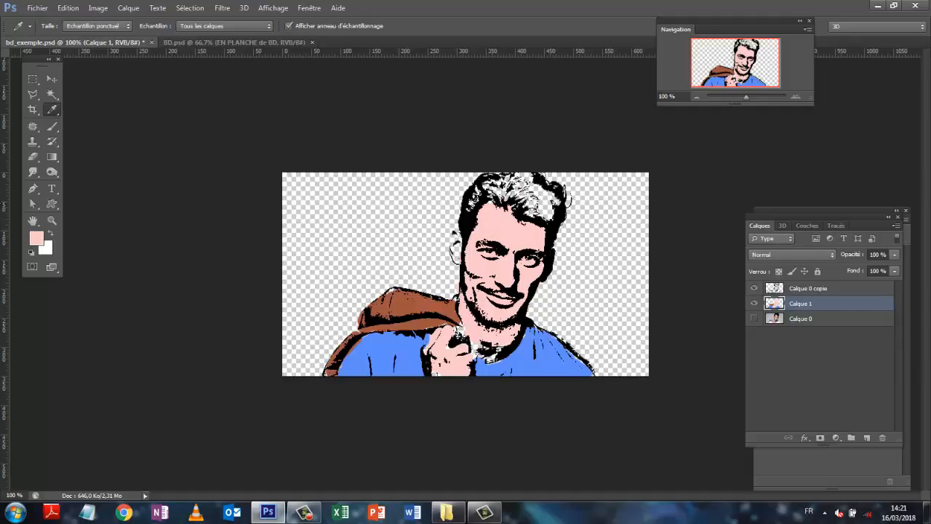
{"action": "left_click", "coordinate": [52, 126]}
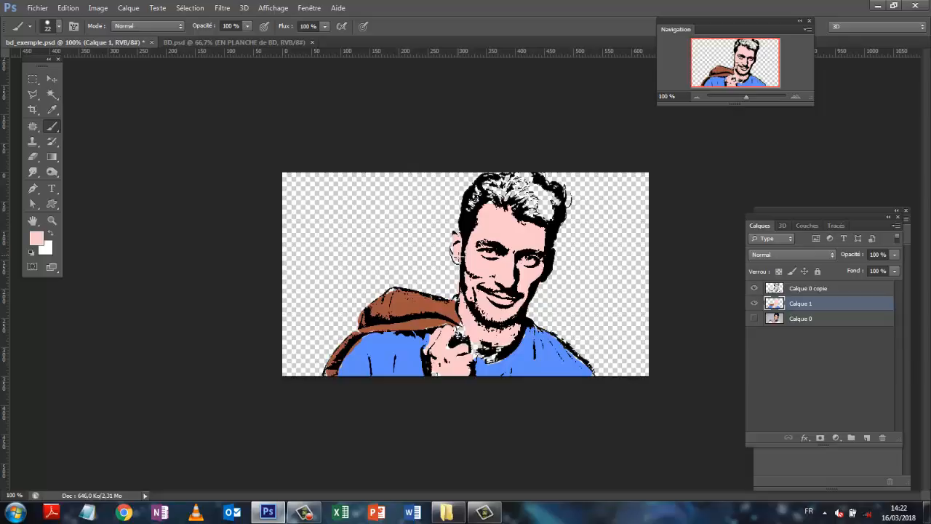
{"action": "left_click_drag", "start_coordinate": [457, 256], "coordinate": [459, 247]}
Step: Set the foreground colour to dark grey 242121 and paint the empty areas of the hair
{"action": "left_click", "coordinate": [36, 238]}
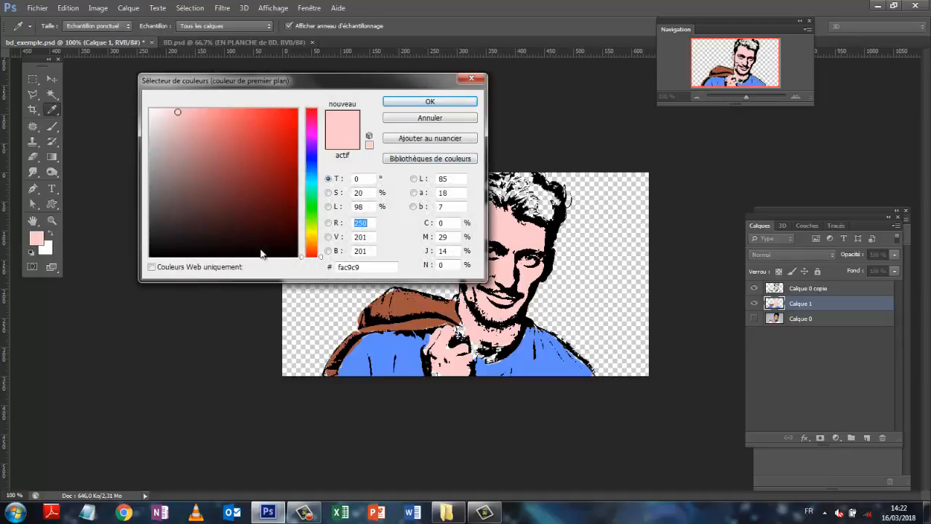
{"action": "left_click", "coordinate": [159, 236]}
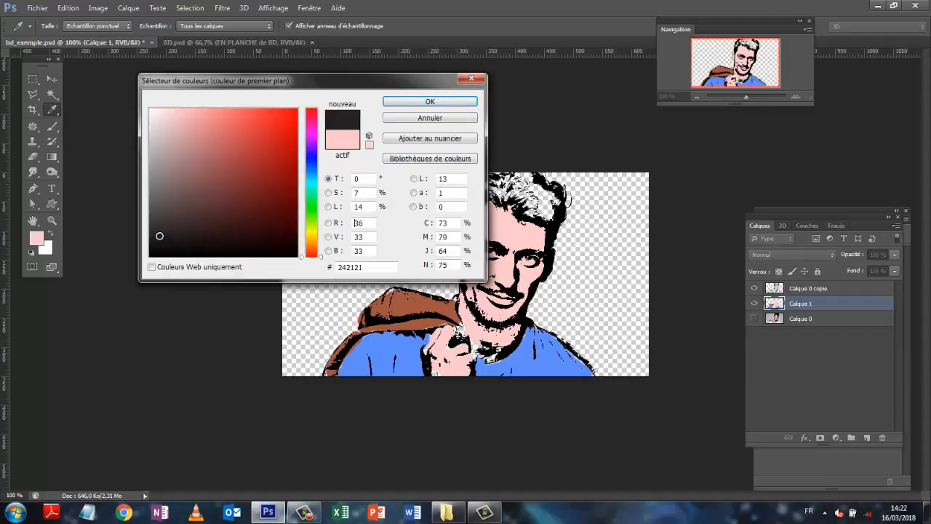
{"action": "left_click", "coordinate": [423, 101]}
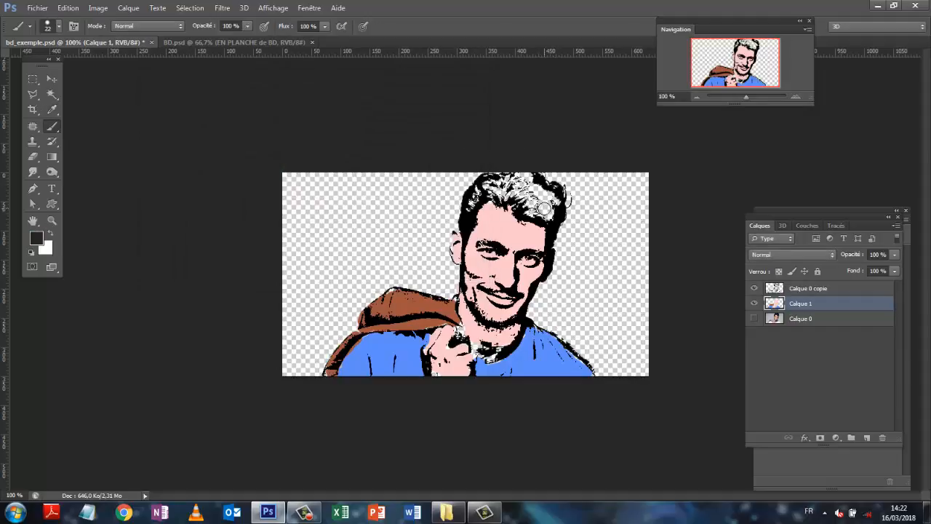
{"action": "mouse_move", "coordinate": [544, 211]}
{"action": "left_mouse_down"}
{"action": "mouse_move", "coordinate": [505, 184]}
{"action": "mouse_move", "coordinate": [529, 190]}
{"action": "mouse_move", "coordinate": [544, 210]}
{"action": "mouse_move", "coordinate": [526, 175]}
{"action": "mouse_move", "coordinate": [504, 181]}
{"action": "mouse_move", "coordinate": [546, 211]}
{"action": "mouse_move", "coordinate": [543, 193]}
{"action": "mouse_move", "coordinate": [488, 187]}
{"action": "left_mouse_up"}
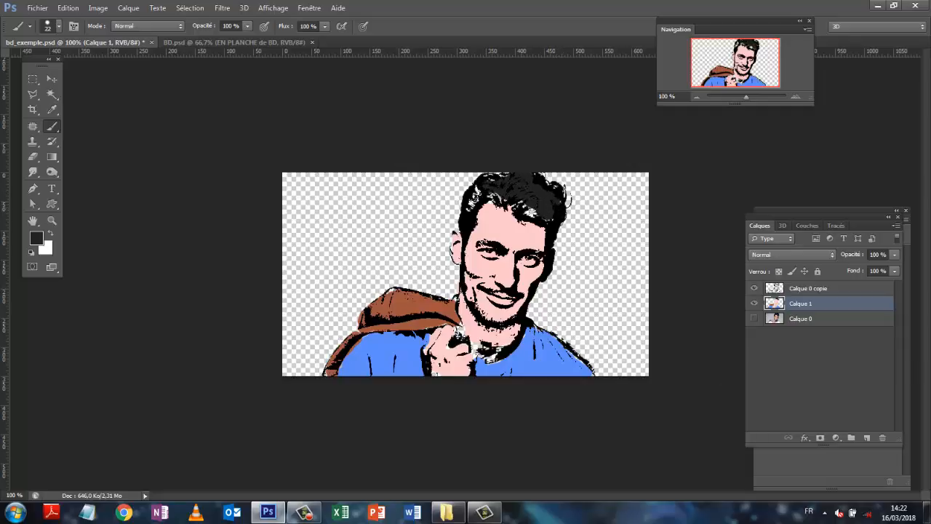
Step: Sample the black of the hair outlines with the Eyedropper and paint over the dark grey hair with it
{"action": "left_click", "coordinate": [52, 109]}
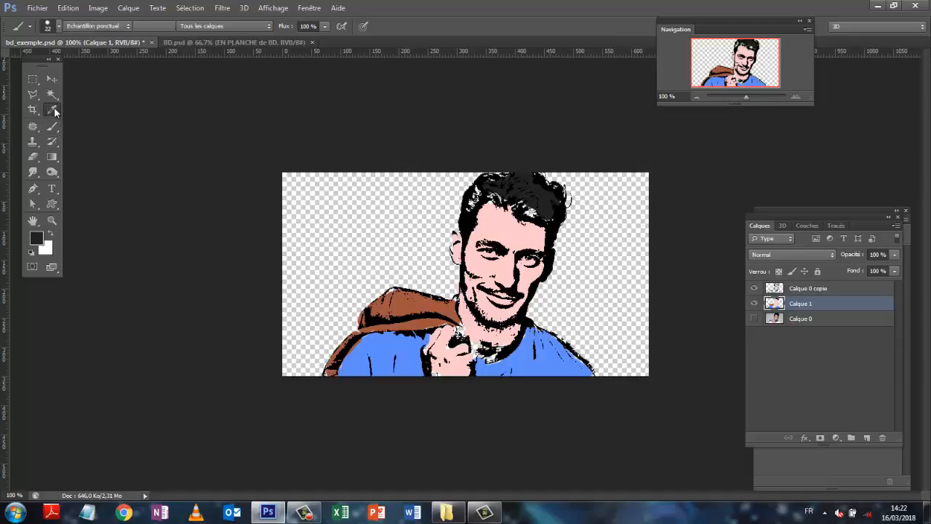
{"action": "left_click", "coordinate": [483, 182]}
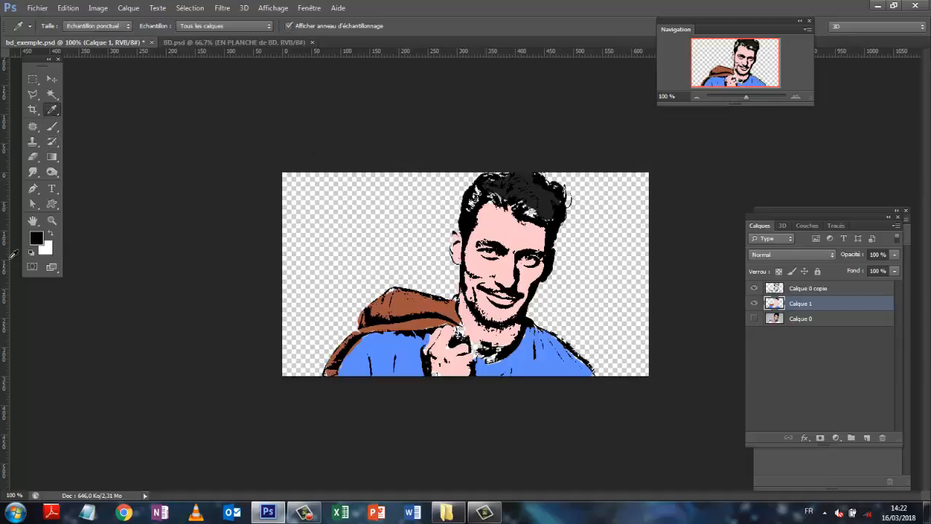
{"action": "left_click", "coordinate": [51, 128]}
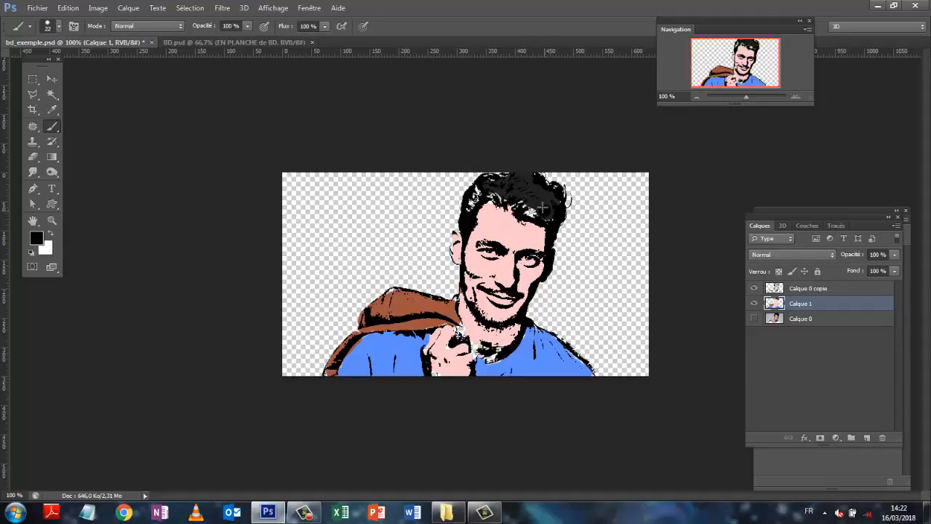
{"action": "mouse_move", "coordinate": [523, 196]}
{"action": "left_mouse_down"}
{"action": "mouse_move", "coordinate": [508, 192]}
{"action": "mouse_move", "coordinate": [544, 202]}
{"action": "mouse_move", "coordinate": [544, 193]}
{"action": "mouse_move", "coordinate": [494, 190]}
{"action": "mouse_move", "coordinate": [528, 179]}
{"action": "left_mouse_up"}
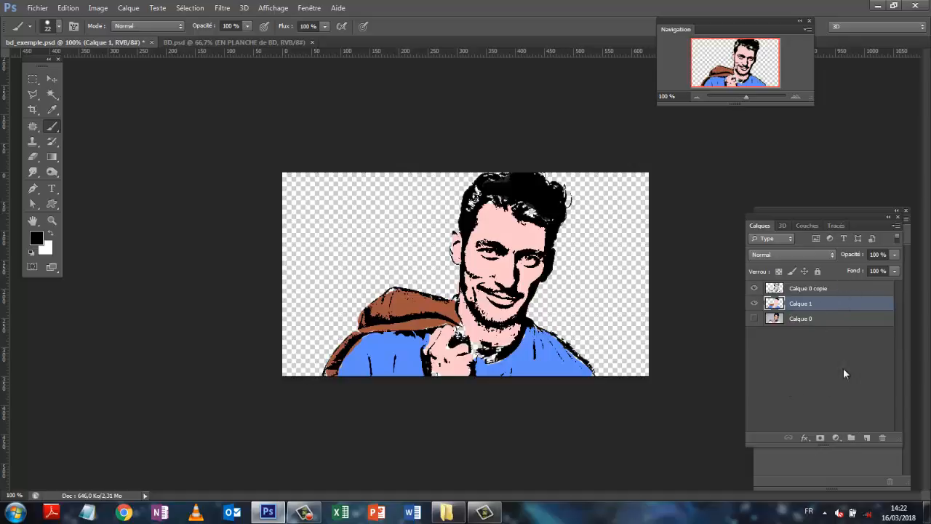
Step: Add a new layer directly below the painted colour layer and fill it with black at 100 % opacity
{"action": "left_click", "coordinate": [866, 438]}
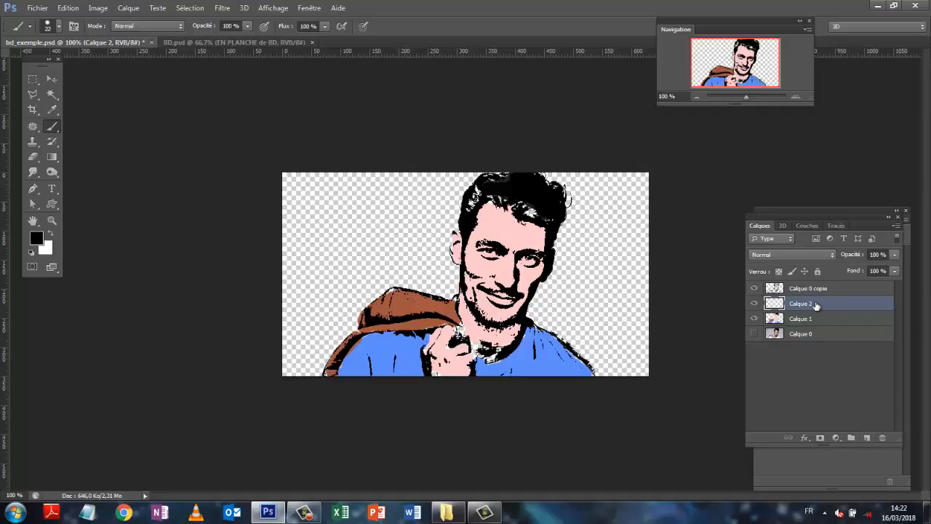
{"action": "left_click_drag", "start_coordinate": [815, 305], "coordinate": [821, 341]}
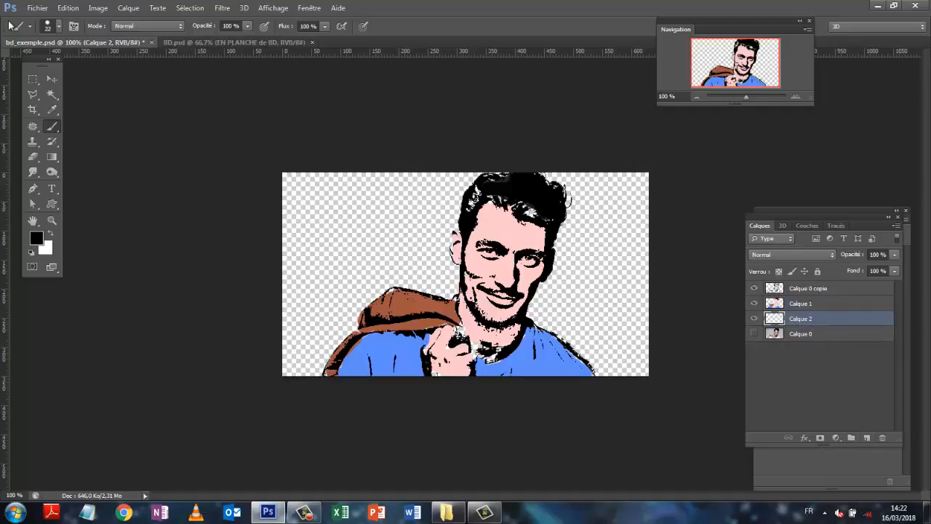
{"action": "left_click", "coordinate": [66, 8]}
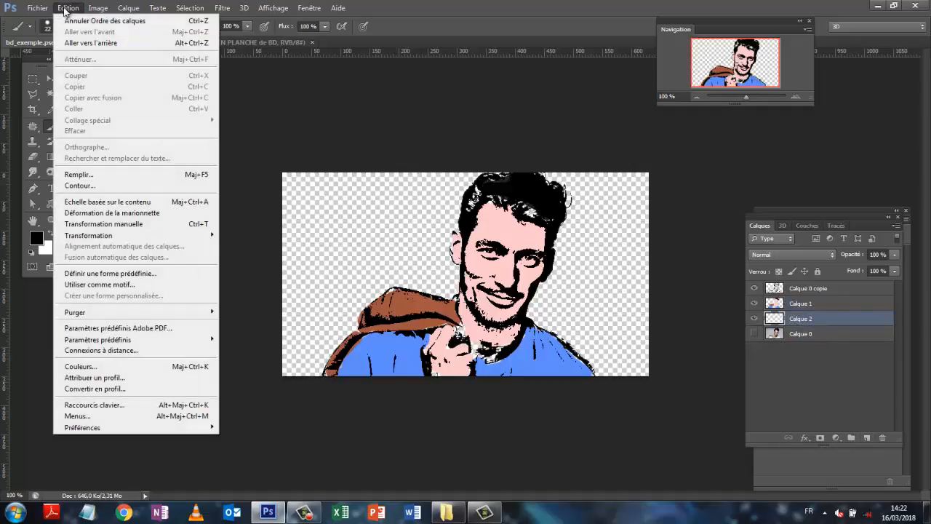
{"action": "left_click", "coordinate": [78, 174]}
{"action": "left_click", "coordinate": [603, 50]}
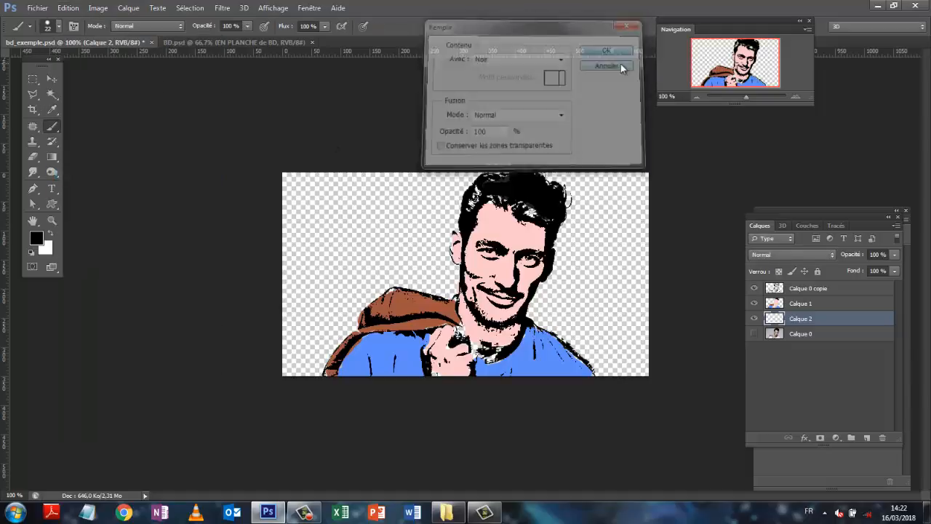
Step: Add a linear gradient overlay at 90° to the black background layer using the white-to-blue Cyan preset
{"action": "left_click", "coordinate": [129, 8]}
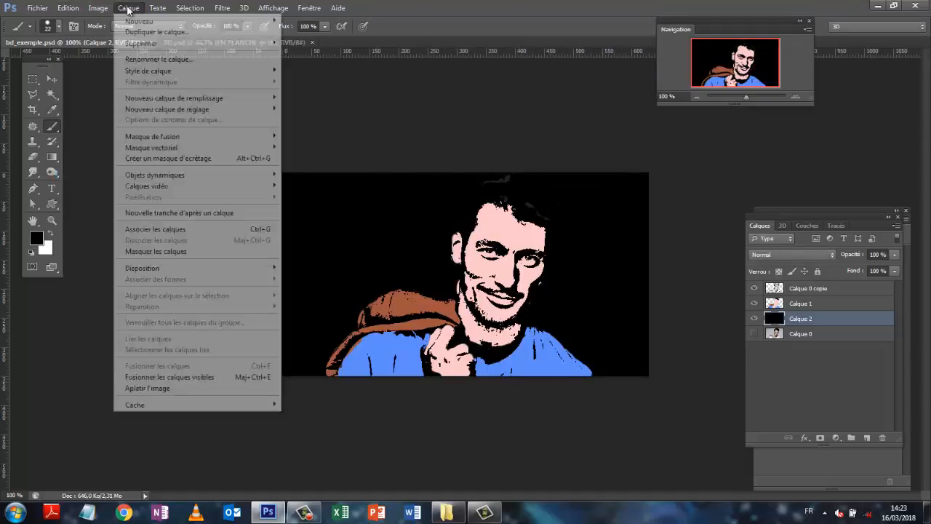
{"action": "mouse_move", "coordinate": [138, 72]}
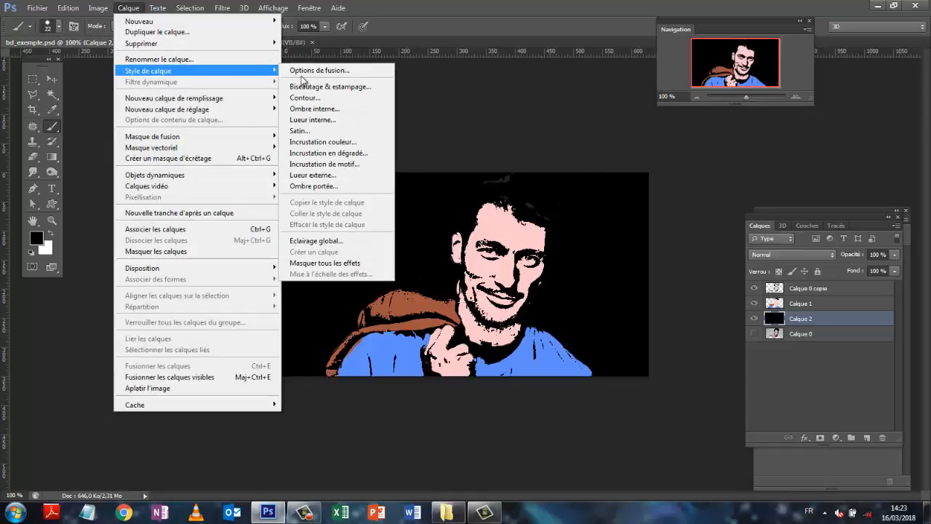
{"action": "left_click", "coordinate": [314, 153]}
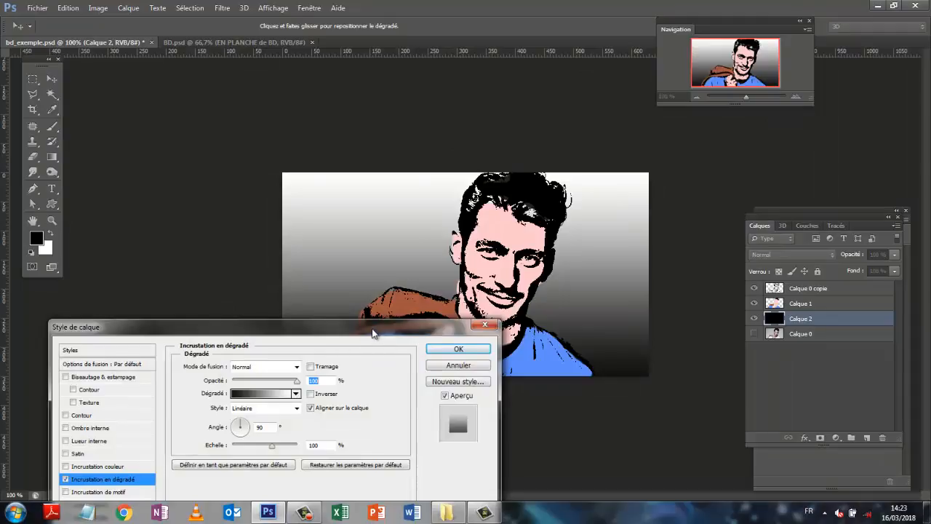
{"action": "left_click_drag", "start_coordinate": [374, 328], "coordinate": [803, 121]}
{"action": "left_click", "coordinate": [694, 187]}
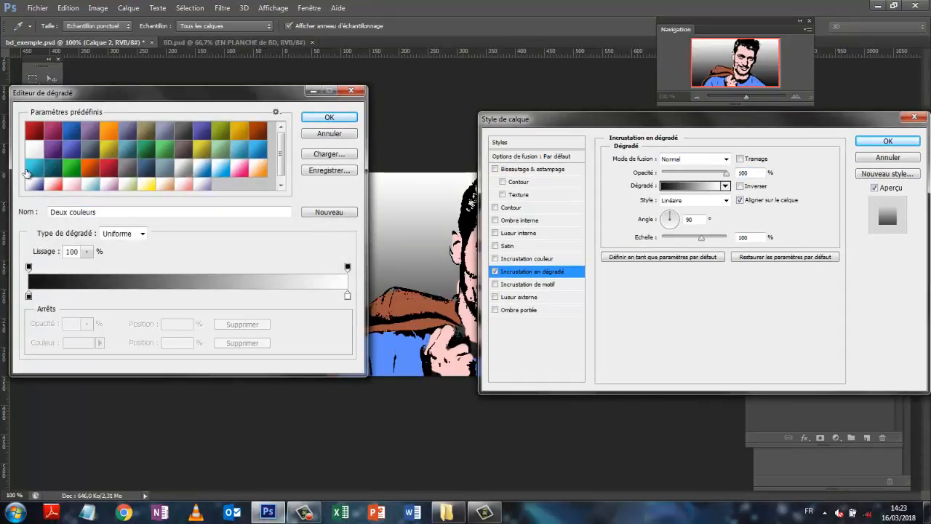
{"action": "left_click", "coordinate": [221, 172]}
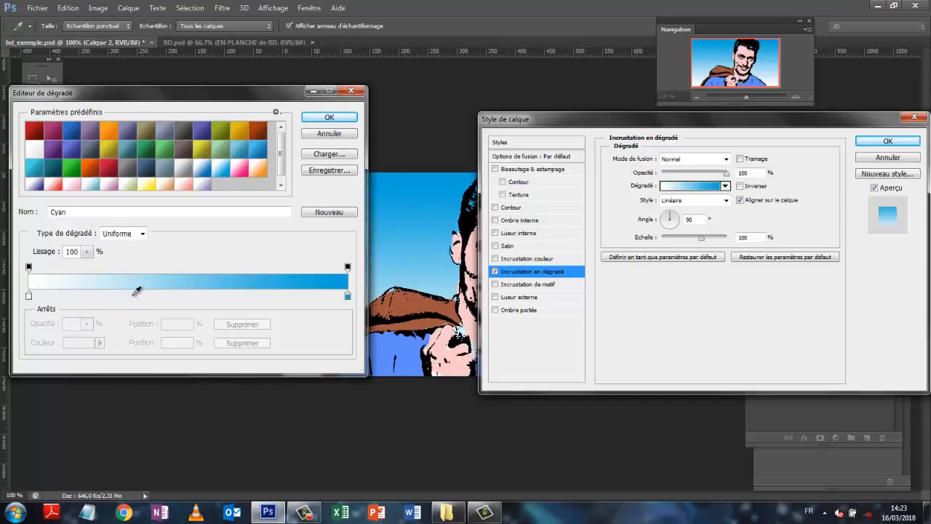
{"action": "left_click", "coordinate": [327, 118]}
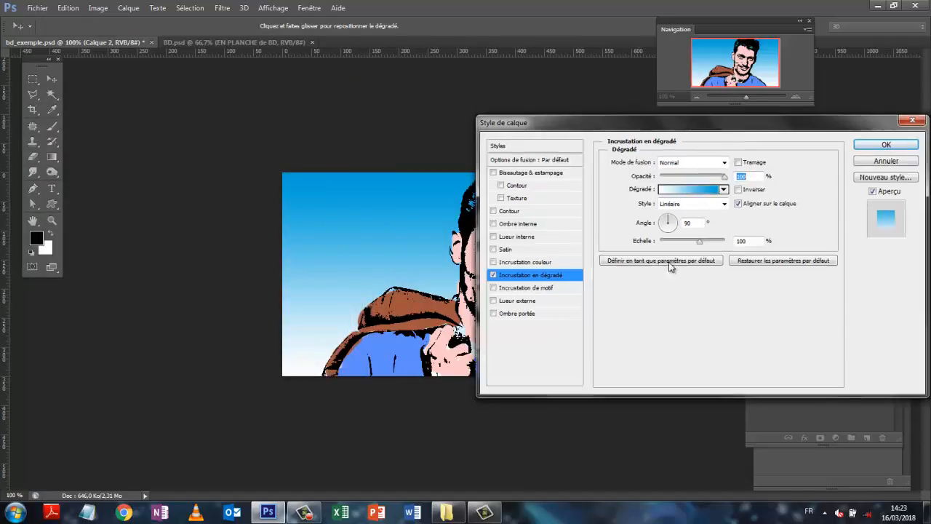
Step: Shift the gradient slightly upwards on the canvas and apply the layer style
{"action": "left_click_drag", "start_coordinate": [763, 125], "coordinate": [257, 185]}
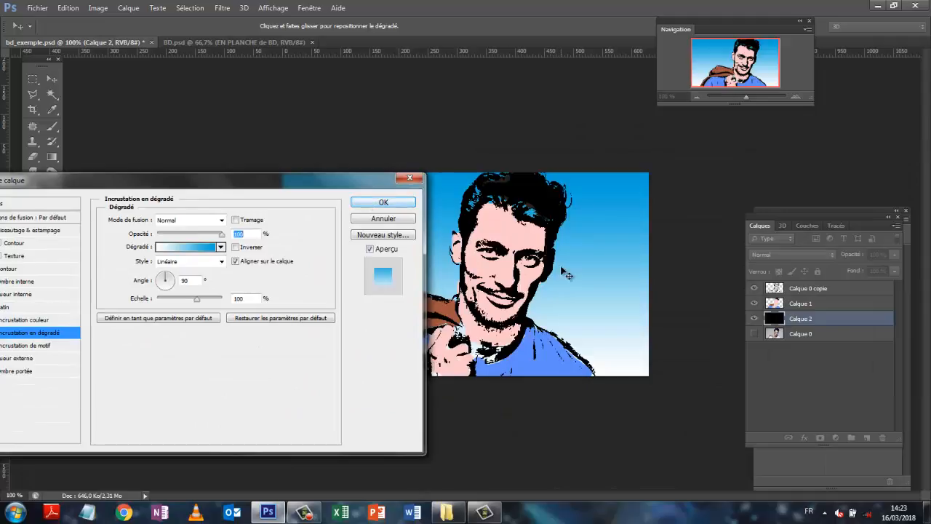
{"action": "left_click_drag", "start_coordinate": [593, 292], "coordinate": [581, 262]}
{"action": "left_click_drag", "start_coordinate": [339, 174], "coordinate": [661, 359]}
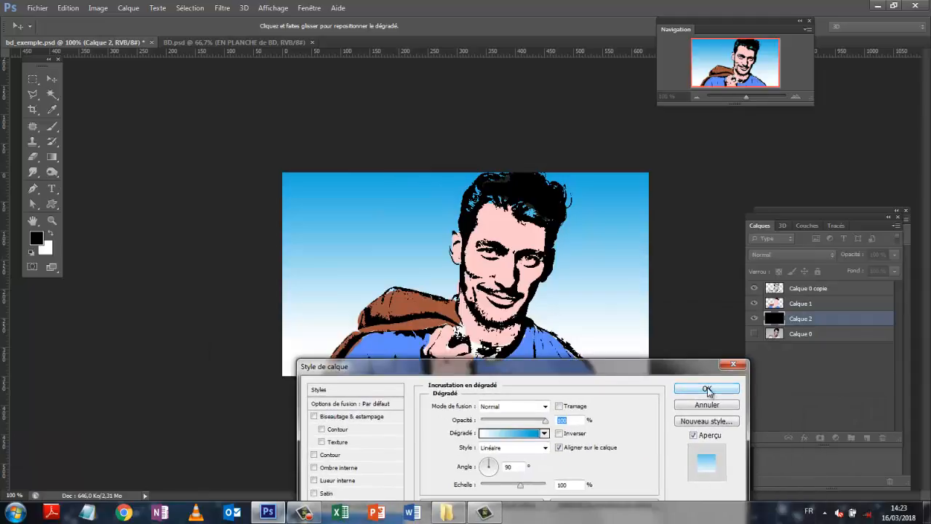
{"action": "left_click", "coordinate": [734, 391]}
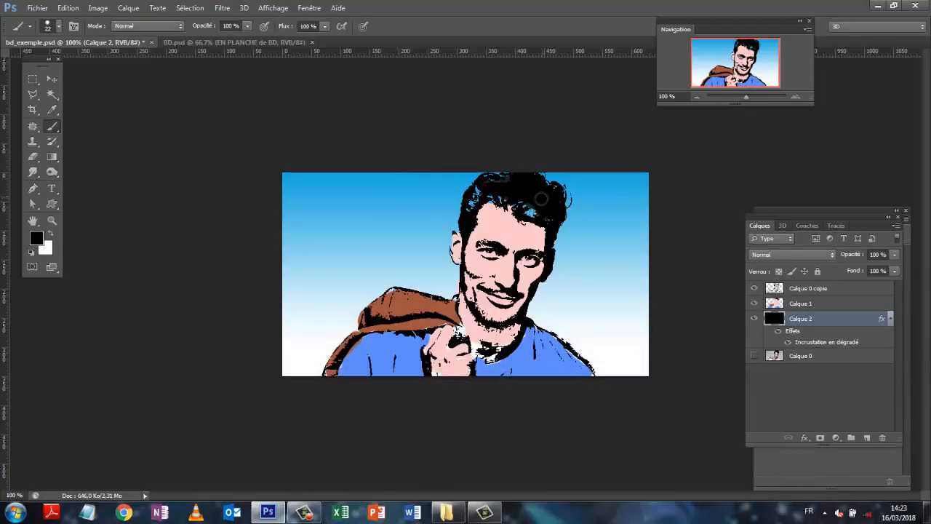
Step: Add a new layer above the line art and draw a rectangle with no fill and a 6.11 pt white stroke
{"action": "left_click", "coordinate": [826, 289]}
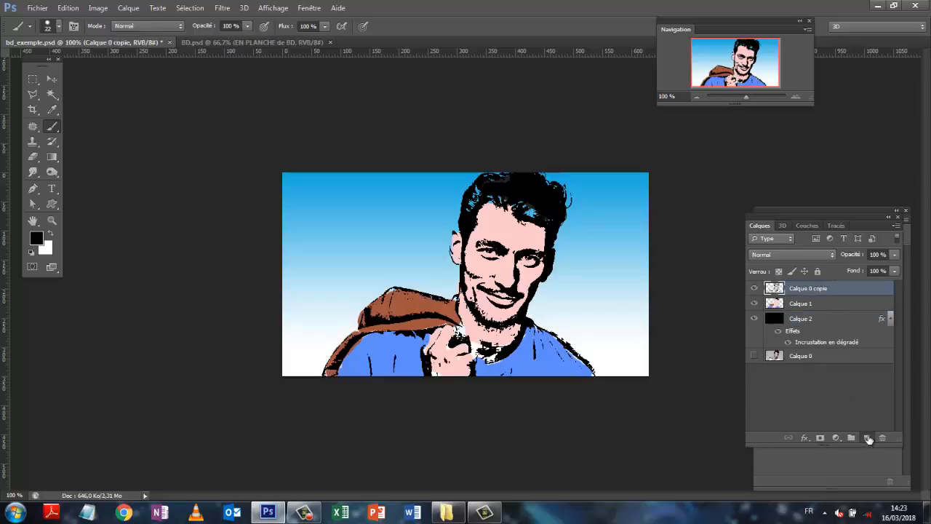
{"action": "left_click", "coordinate": [867, 438]}
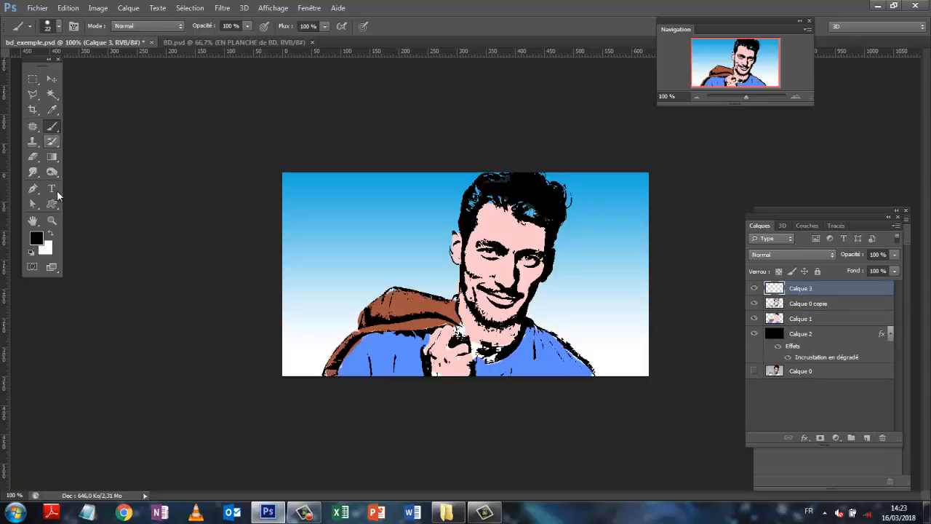
{"action": "left_click", "coordinate": [56, 204]}
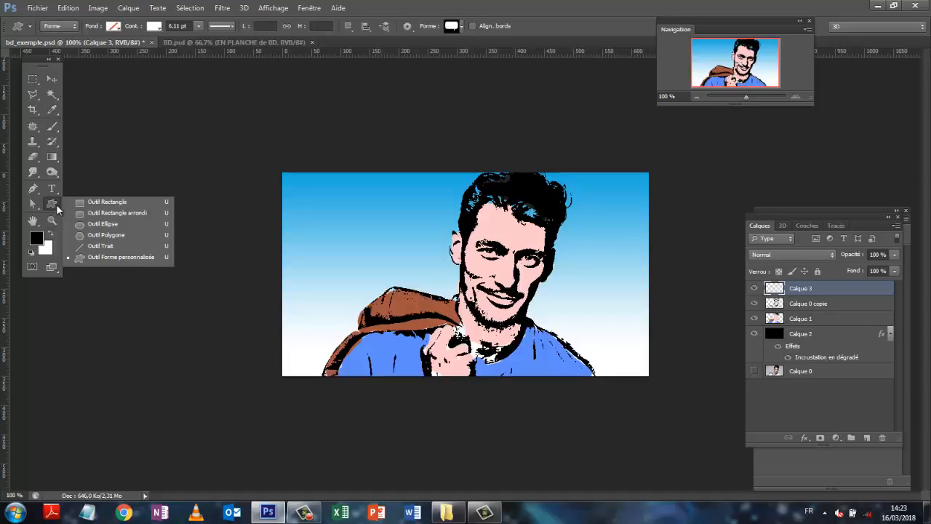
{"action": "left_click", "coordinate": [113, 202]}
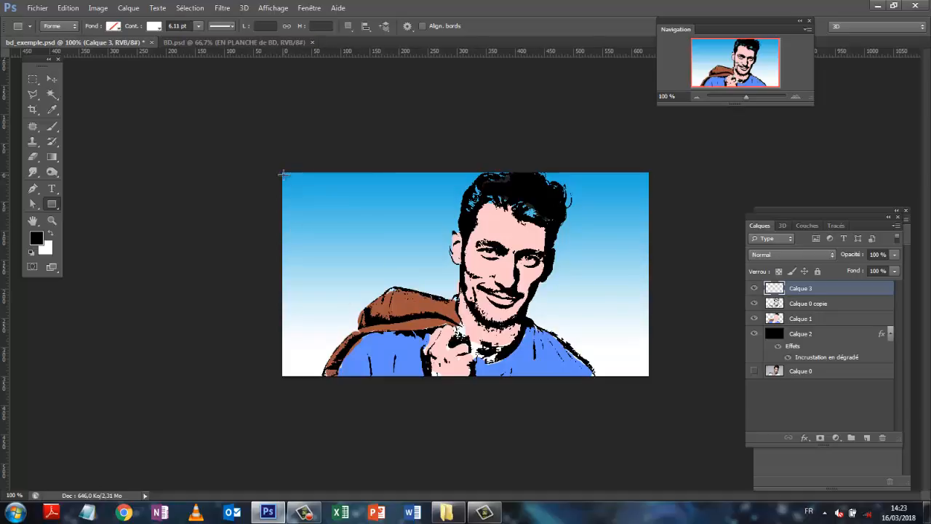
{"action": "left_click_drag", "start_coordinate": [288, 176], "coordinate": [448, 282]}
Step: Move the white rectangle over the picture and stretch it to the canvas edges, 632 × 350 px, as a frame
{"action": "left_click", "coordinate": [51, 79]}
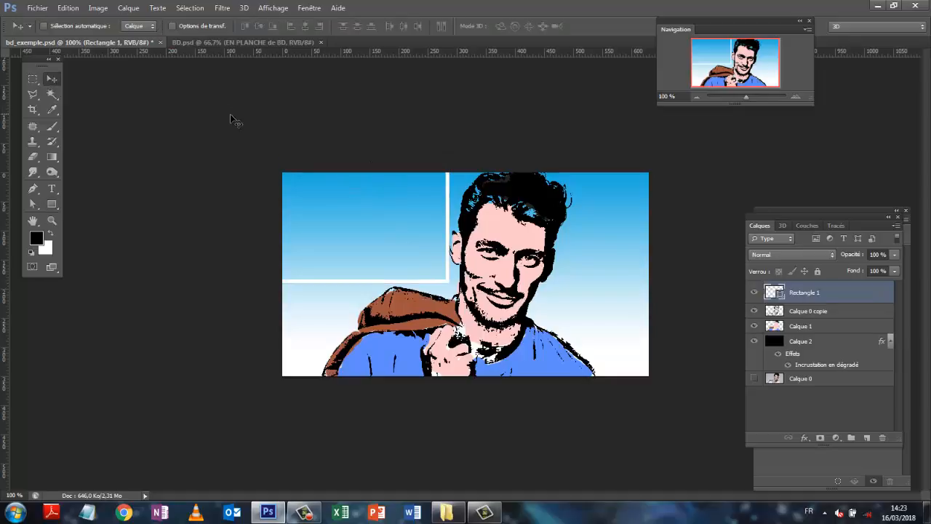
{"action": "left_click_drag", "start_coordinate": [358, 226], "coordinate": [541, 299]}
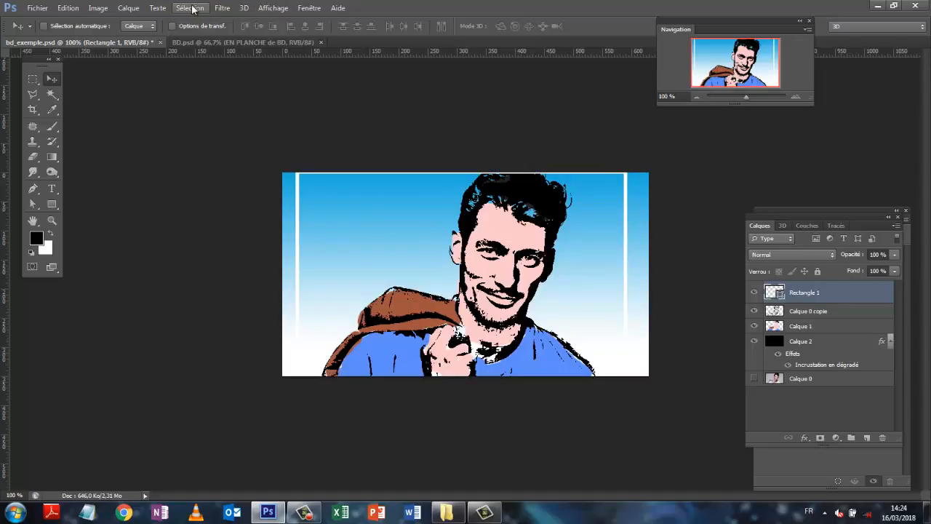
{"action": "left_click", "coordinate": [68, 8]}
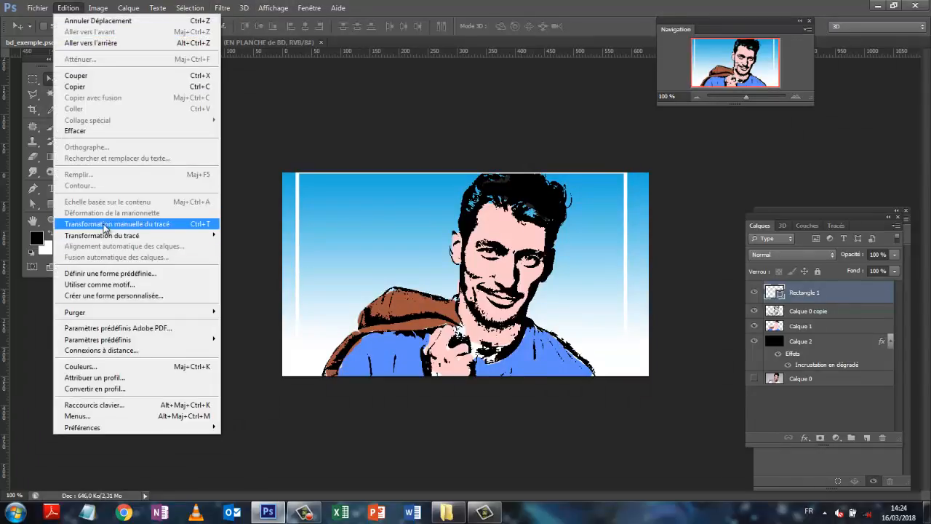
{"action": "left_click", "coordinate": [105, 225]}
{"action": "left_click_drag", "start_coordinate": [461, 386], "coordinate": [463, 375]}
{"action": "left_click_drag", "start_coordinate": [626, 273], "coordinate": [649, 273]}
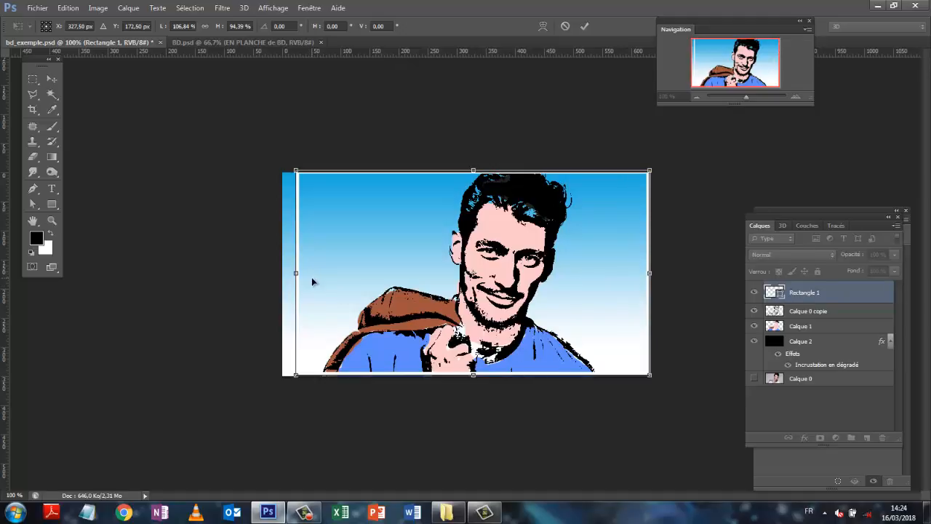
{"action": "left_click_drag", "start_coordinate": [296, 274], "coordinate": [282, 274]}
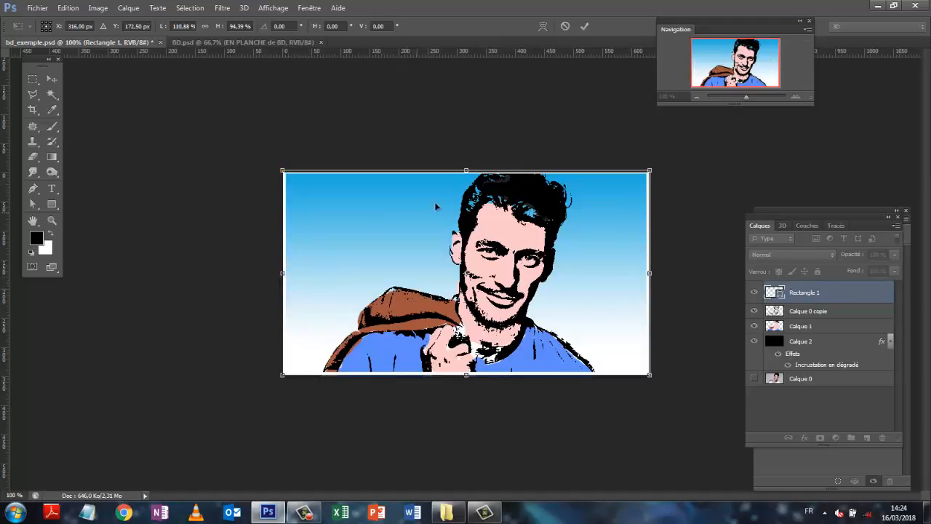
{"action": "left_click_drag", "start_coordinate": [466, 172], "coordinate": [467, 172]}
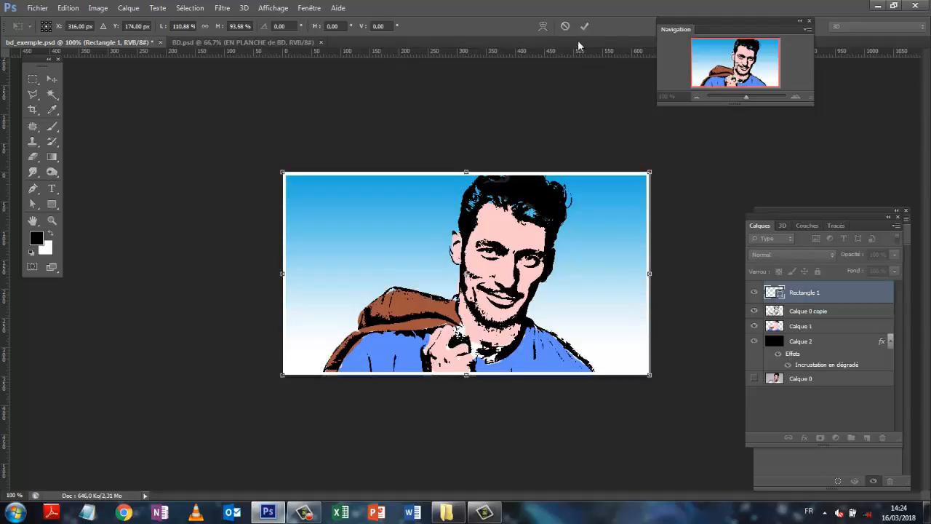
{"action": "left_click", "coordinate": [584, 27]}
Step: Set the stroke width of the white frame to 10 pt and deselect its layer
{"action": "left_click", "coordinate": [52, 205]}
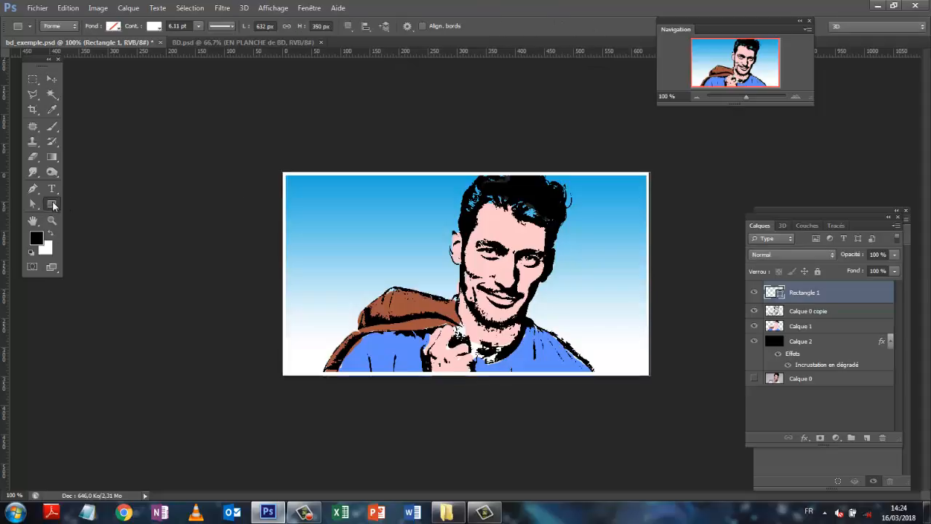
{"action": "left_click", "coordinate": [181, 26]}
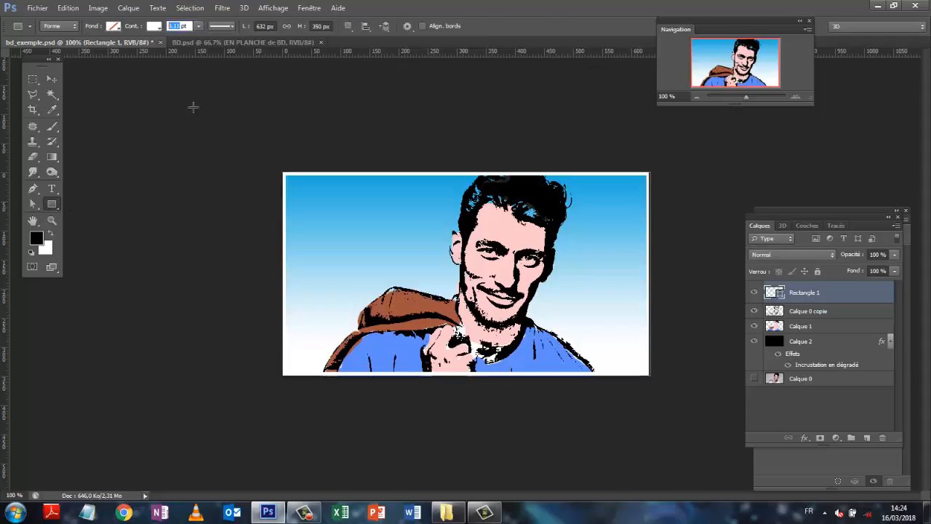
{"action": "key", "text": "Return"}
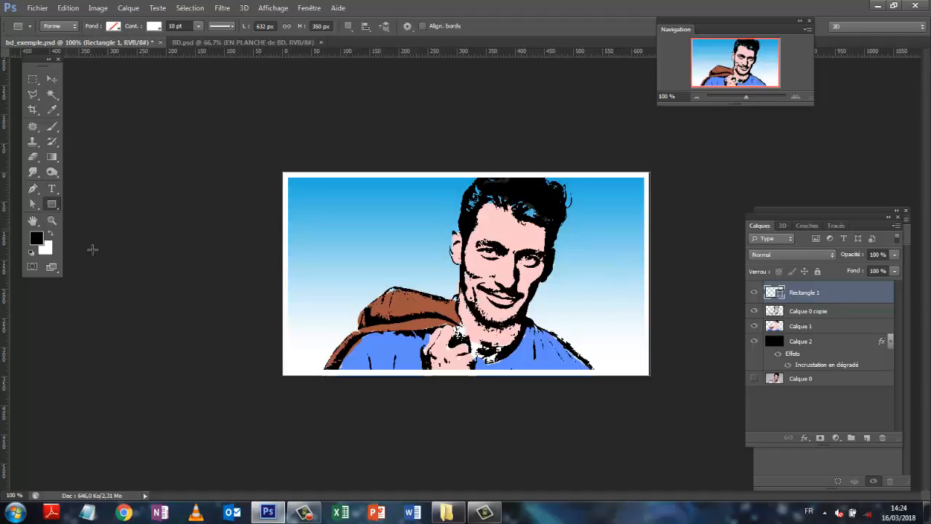
{"action": "left_click", "coordinate": [840, 420]}
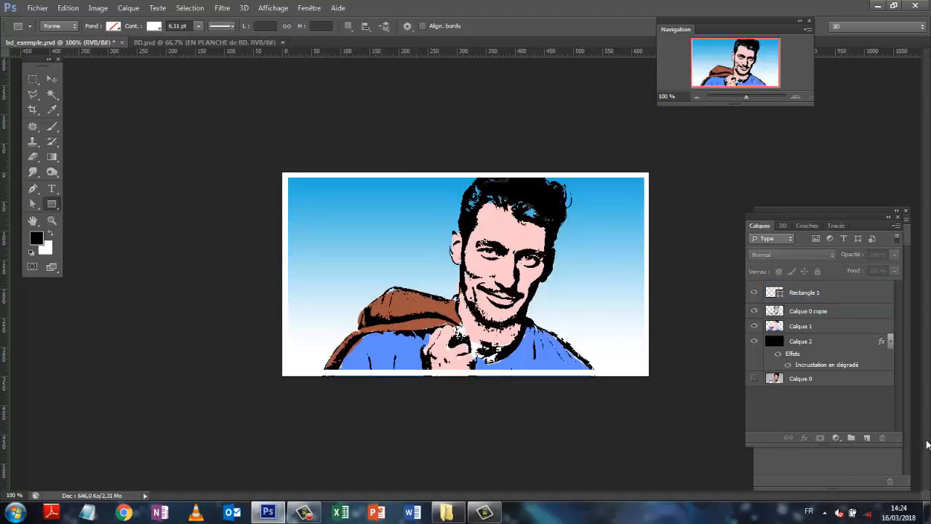
Step: Draw an oval speech bubble custom shape about 128 × 90 px in the sky at the picture's left edge
{"action": "right_click", "coordinate": [57, 209]}
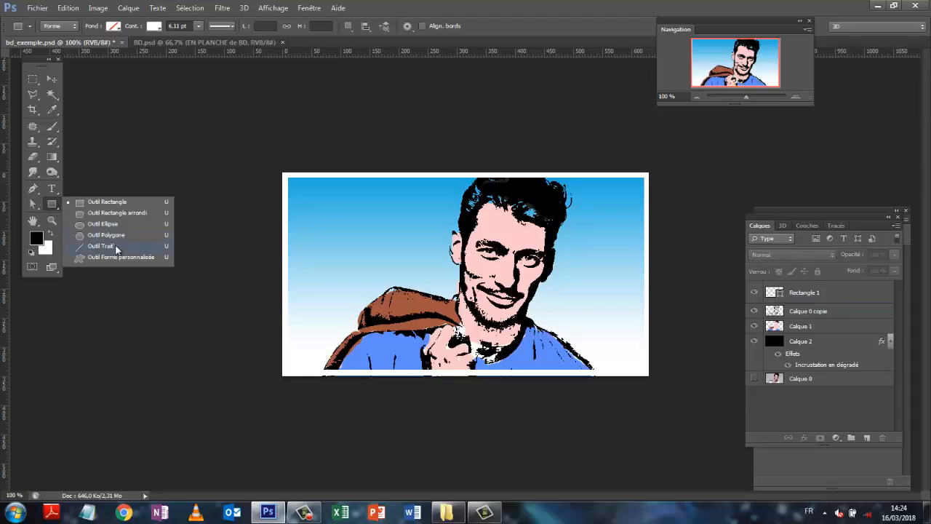
{"action": "left_click", "coordinate": [109, 258]}
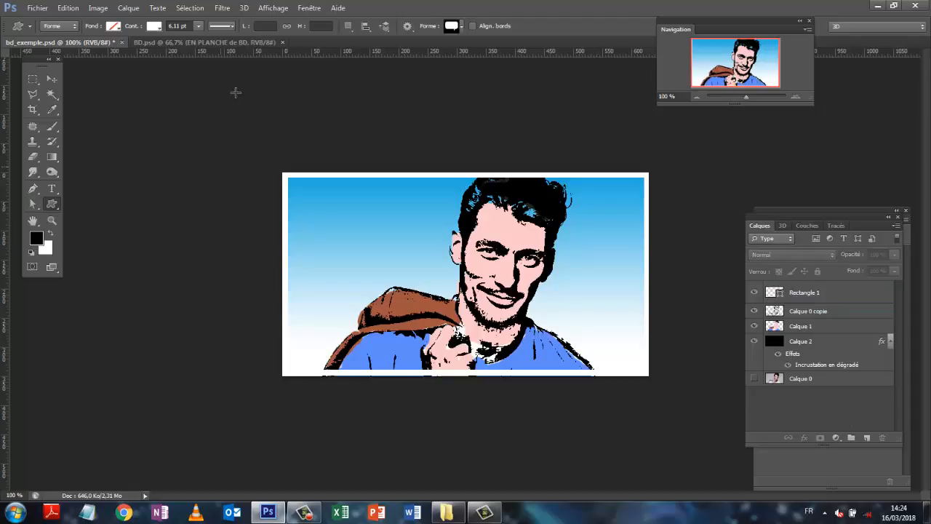
{"action": "left_click", "coordinate": [461, 27]}
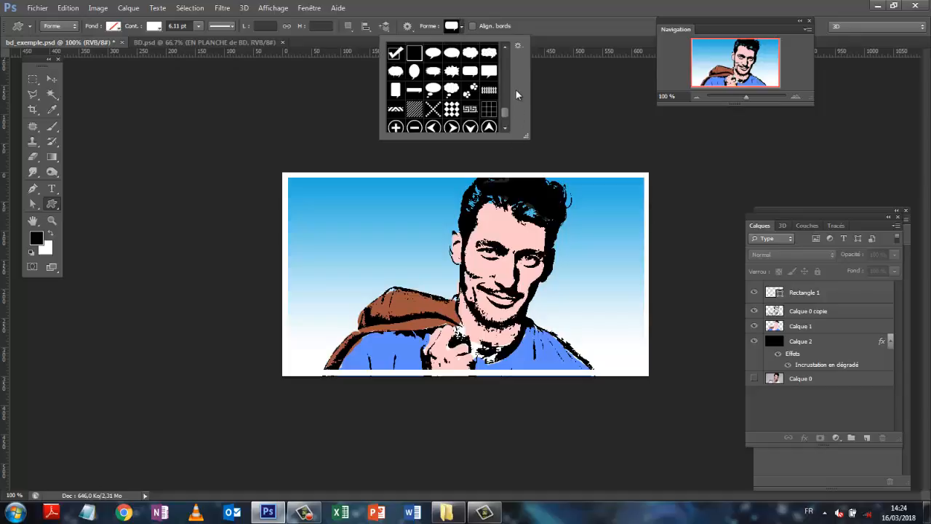
{"action": "left_click", "coordinate": [433, 54]}
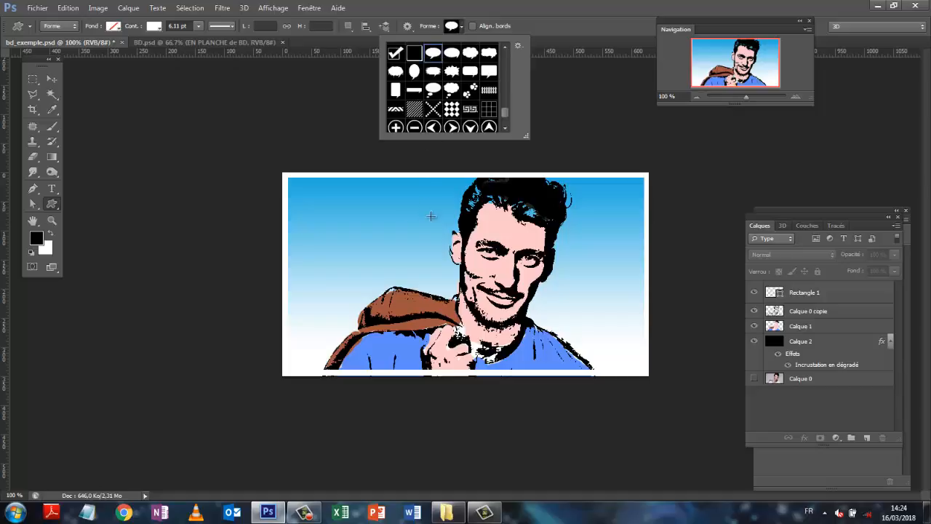
{"action": "left_click", "coordinate": [322, 234]}
{"action": "left_click_drag", "start_coordinate": [324, 229], "coordinate": [402, 209]}
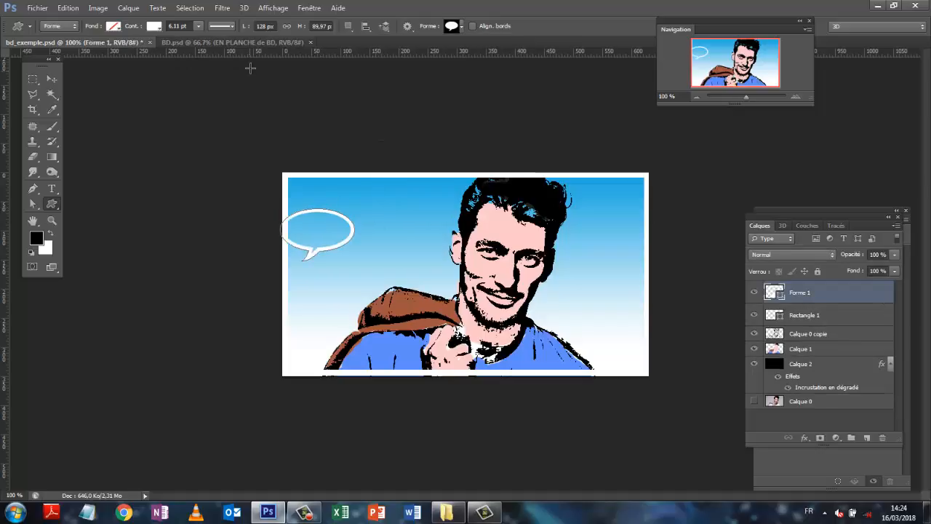
Step: Fill the speech bubble with white and deselect its layer
{"action": "left_click", "coordinate": [113, 27]}
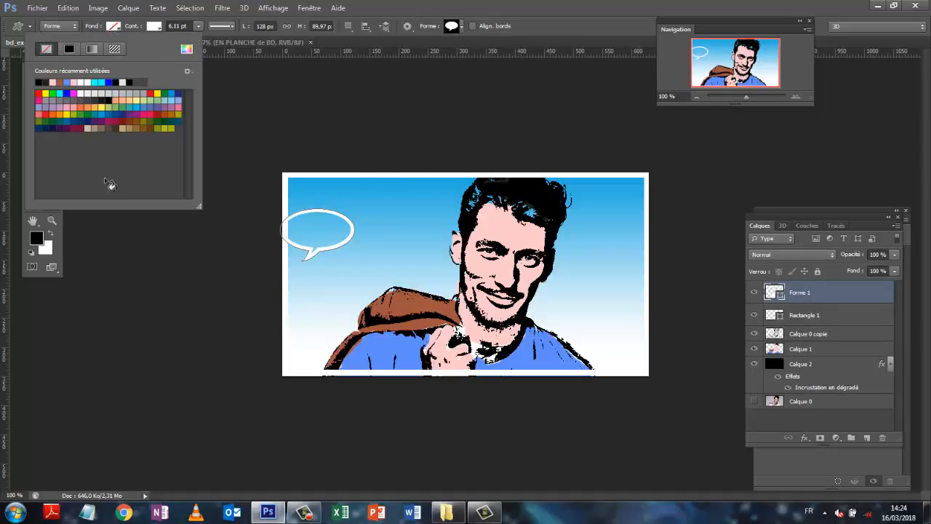
{"action": "left_click", "coordinate": [86, 82]}
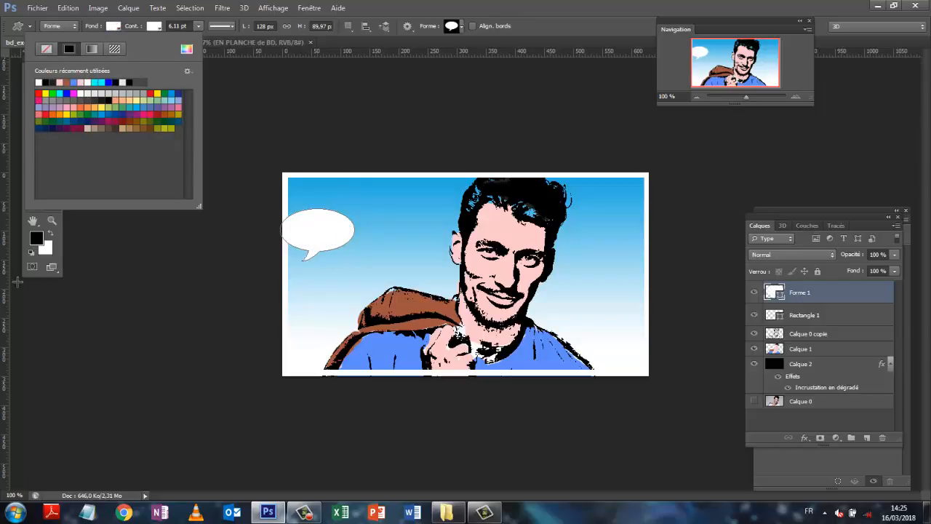
{"action": "left_click", "coordinate": [824, 420]}
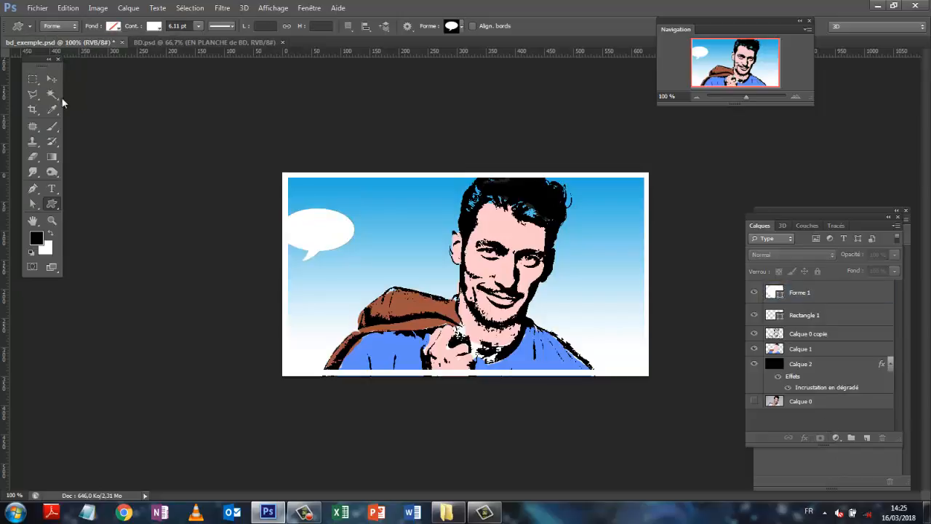
Step: Select the speech bubble layer and move the bubble into the sky to the right of the man's face
{"action": "left_click", "coordinate": [53, 79]}
{"action": "left_click", "coordinate": [323, 230]}
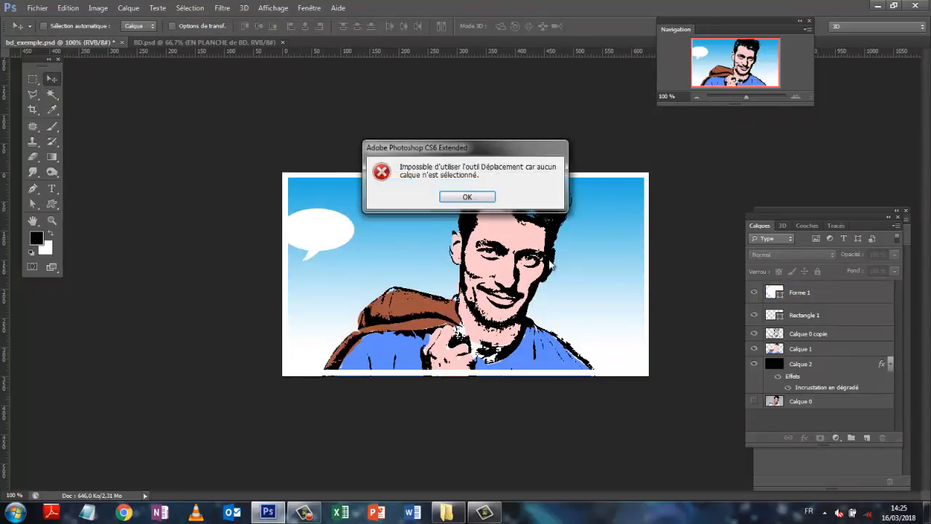
{"action": "left_click", "coordinate": [468, 197]}
{"action": "left_click", "coordinate": [813, 292]}
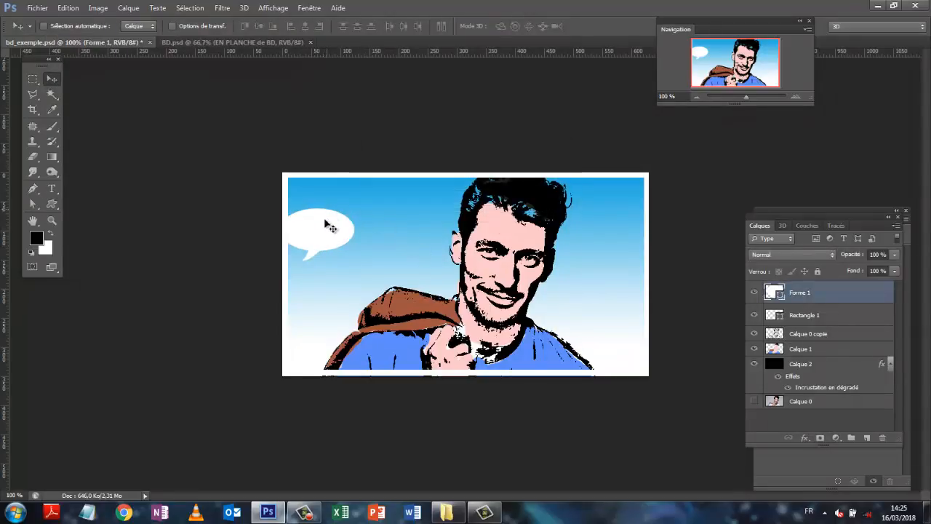
{"action": "left_click_drag", "start_coordinate": [327, 224], "coordinate": [616, 260]}
Step: Enlarge the speech bubble to about 159% width and 164.5% height and shift it slightly up towards the picture's right edge
{"action": "left_click", "coordinate": [67, 8]}
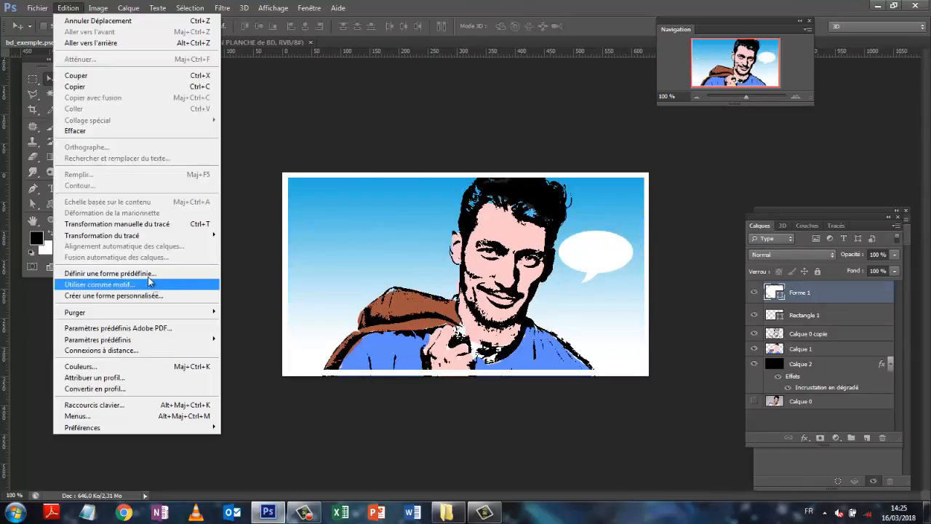
{"action": "left_click", "coordinate": [116, 225]}
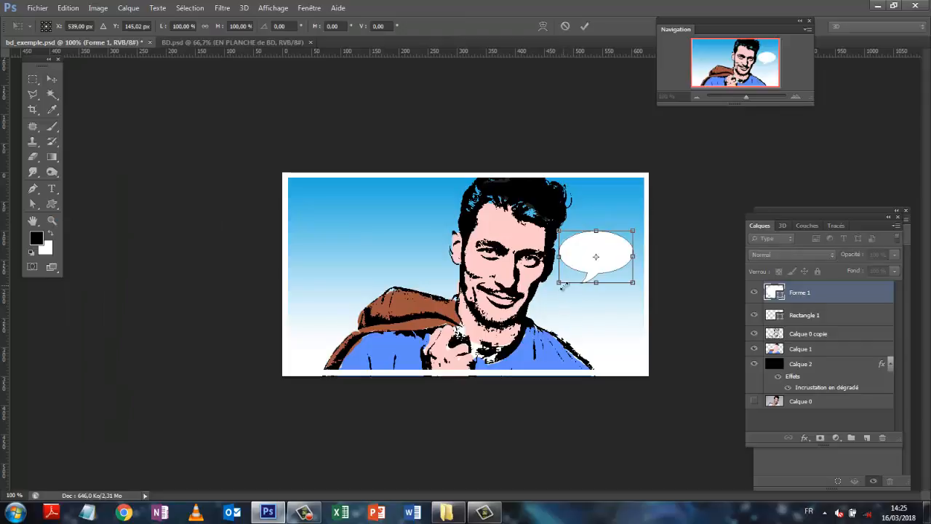
{"action": "left_click_drag", "start_coordinate": [560, 284], "coordinate": [515, 315]}
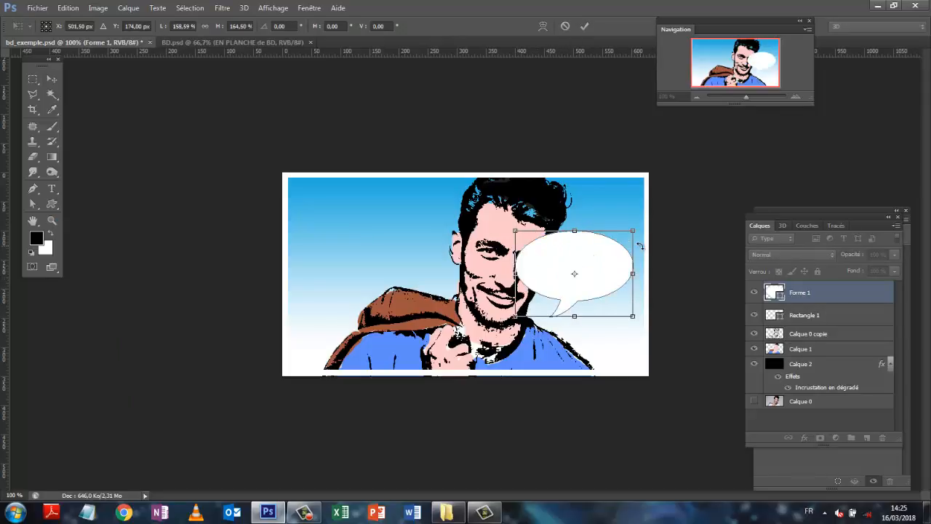
{"action": "left_click_drag", "start_coordinate": [606, 251], "coordinate": [616, 243]}
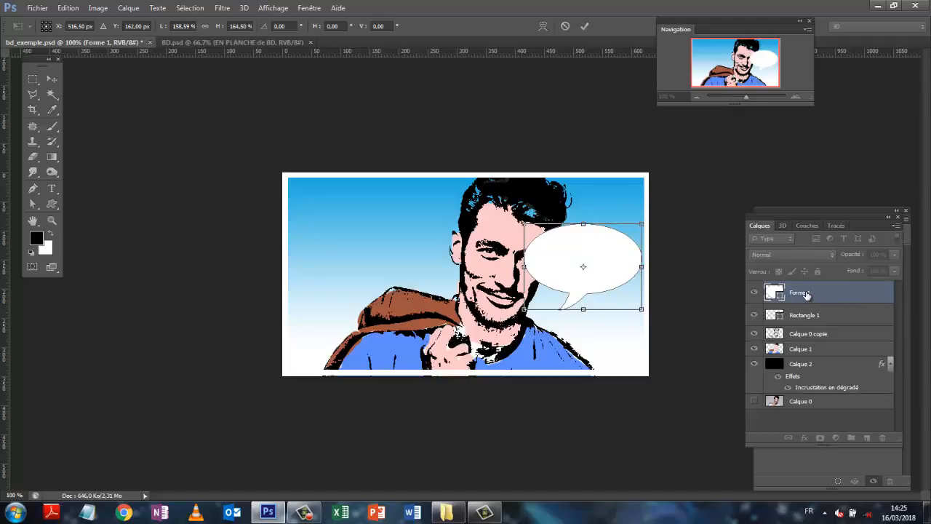
{"action": "left_click", "coordinate": [582, 26]}
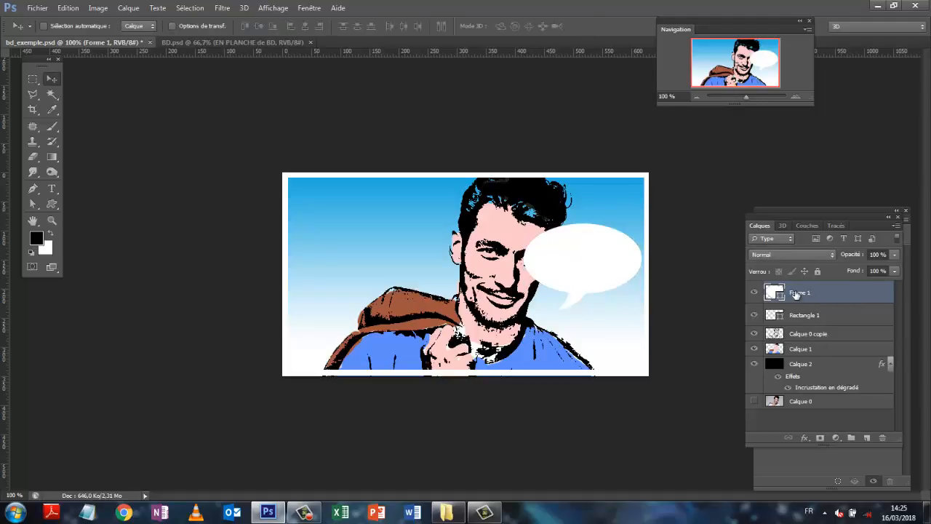
Step: Move the speech bubble layer below Calque 1 and position the bubble partly behind the man's face, against the frame's right side
{"action": "left_click_drag", "start_coordinate": [799, 299], "coordinate": [811, 334]}
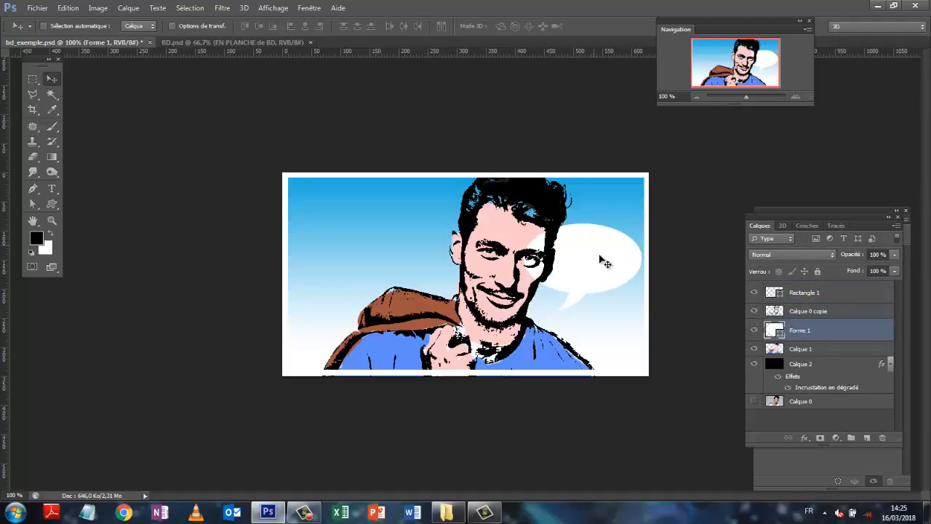
{"action": "left_click_drag", "start_coordinate": [598, 249], "coordinate": [605, 275]}
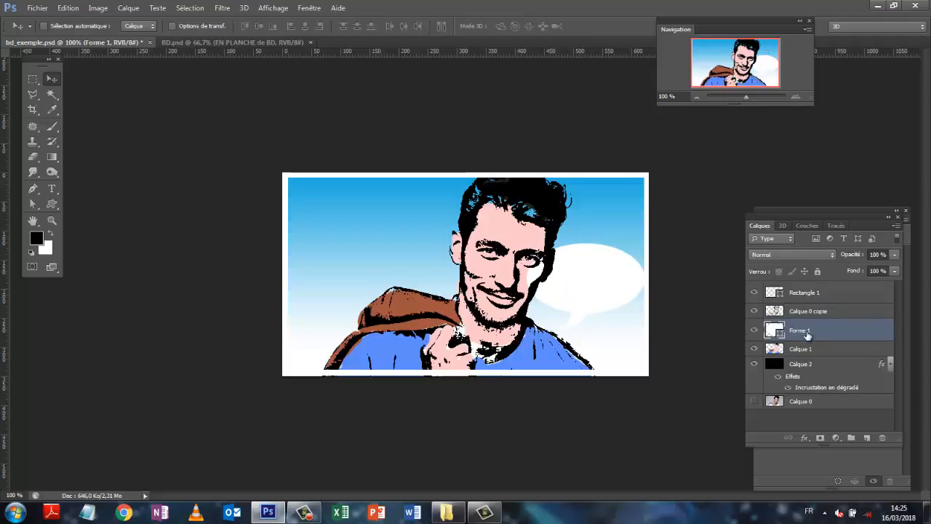
{"action": "left_click_drag", "start_coordinate": [806, 334], "coordinate": [808, 349]}
{"action": "mouse_move", "coordinate": [606, 288]}
{"action": "left_mouse_down"}
{"action": "mouse_move", "coordinate": [585, 276]}
{"action": "mouse_move", "coordinate": [596, 281]}
{"action": "left_mouse_up"}
{"action": "left_click_drag", "start_coordinate": [808, 336], "coordinate": [814, 357]}
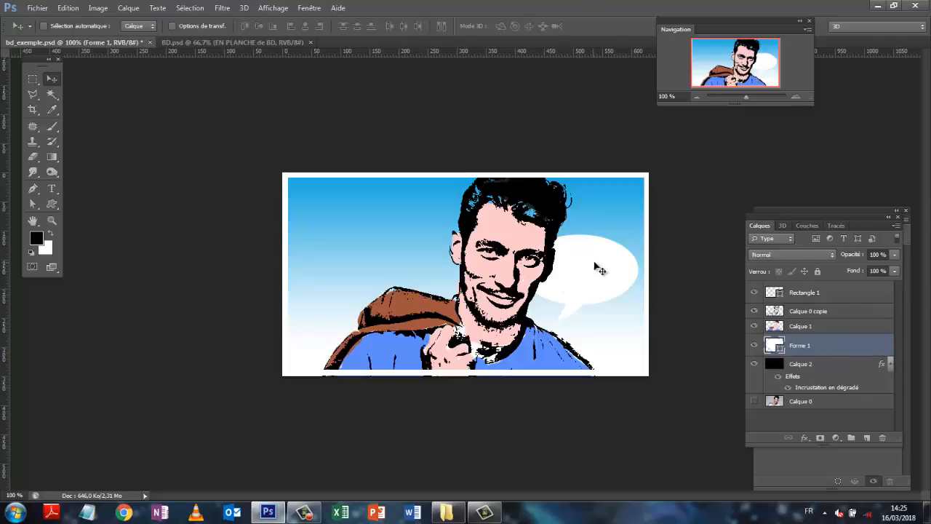
{"action": "left_click_drag", "start_coordinate": [596, 266], "coordinate": [602, 253]}
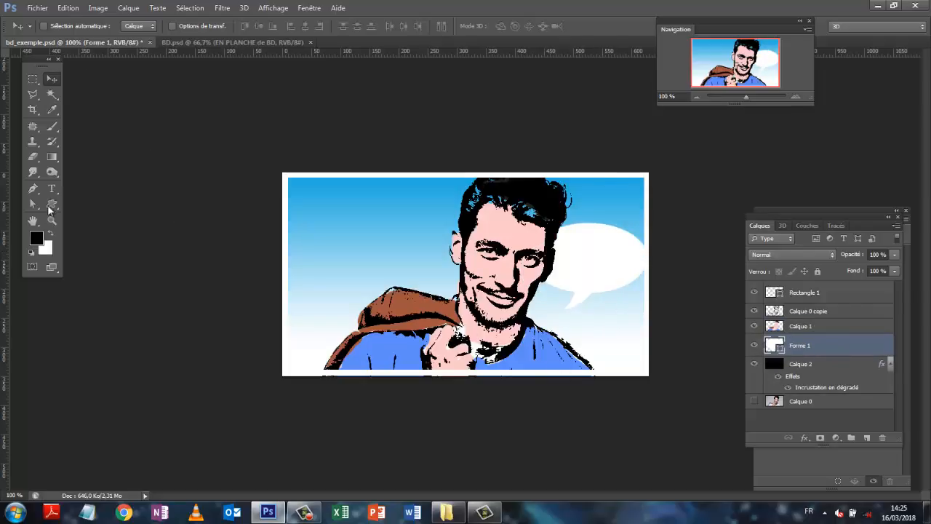
Step: Give the speech bubble a black outline about 2.07 pt wide and deselect its layer
{"action": "left_click", "coordinate": [52, 204]}
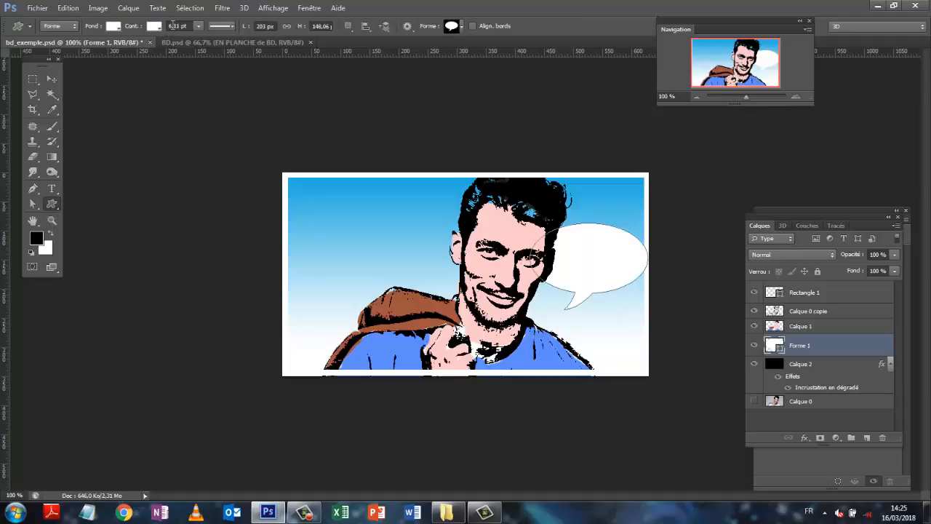
{"action": "left_click", "coordinate": [154, 27]}
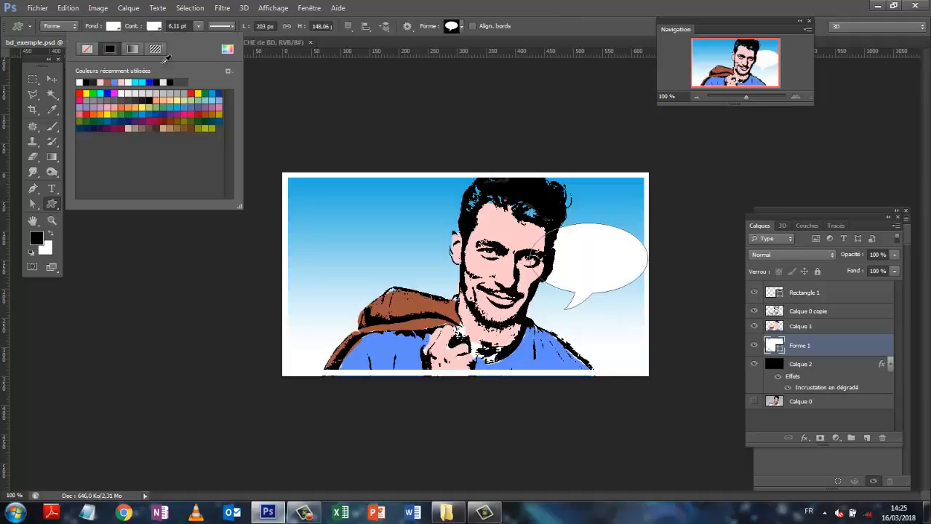
{"action": "left_click", "coordinate": [87, 81]}
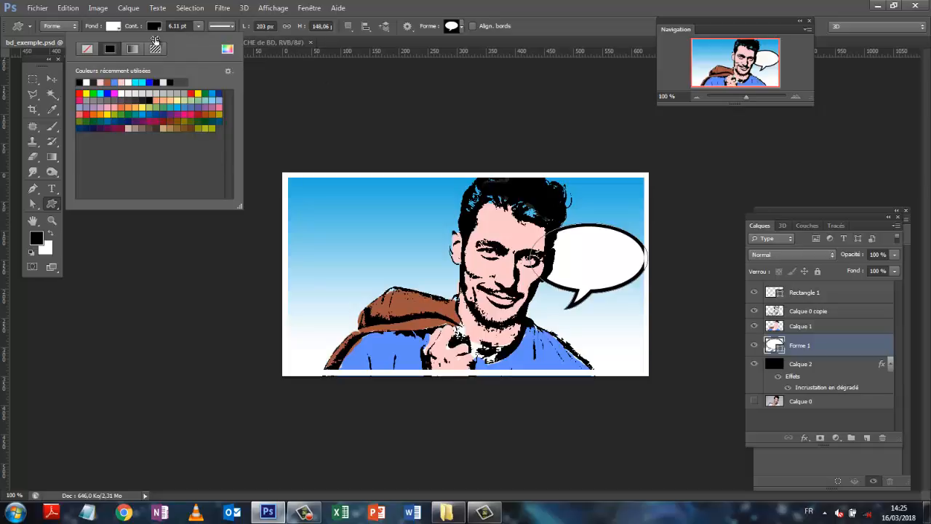
{"action": "left_click", "coordinate": [197, 26]}
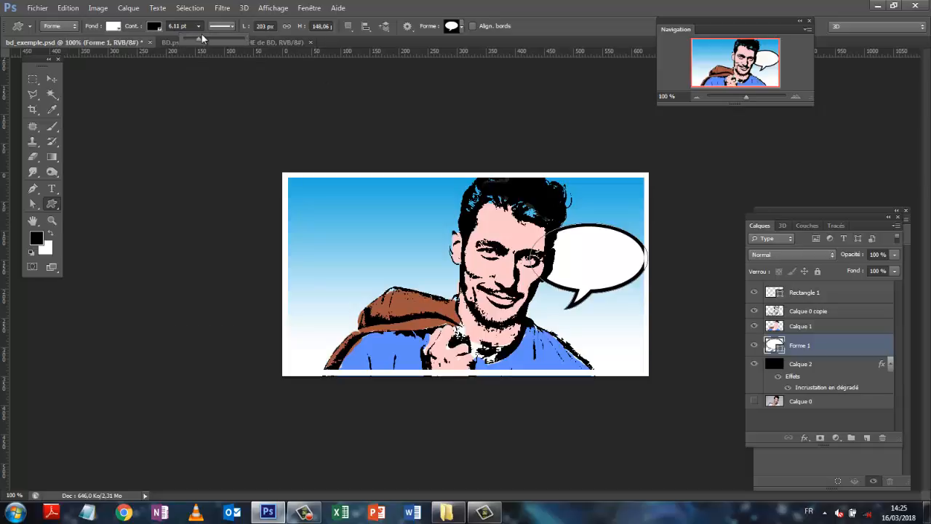
{"action": "left_click_drag", "start_coordinate": [198, 35], "coordinate": [193, 38]}
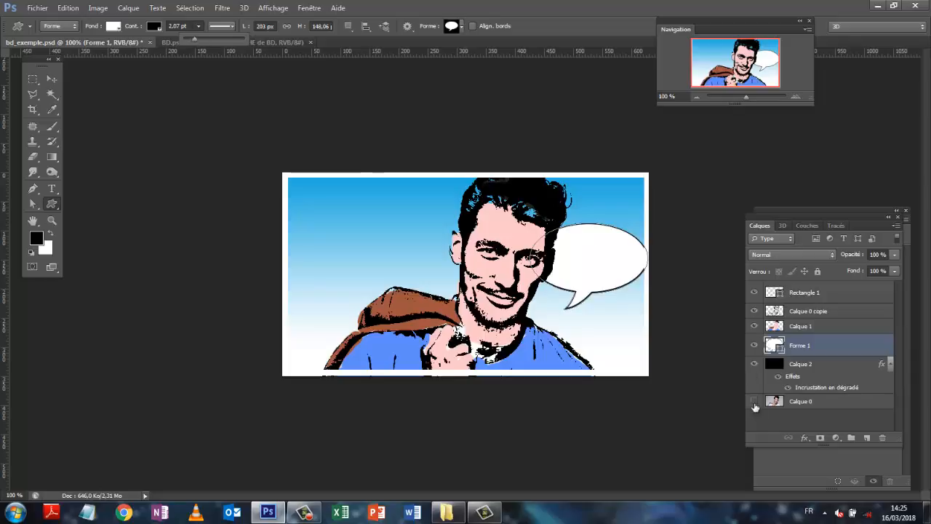
{"action": "left_click", "coordinate": [789, 422]}
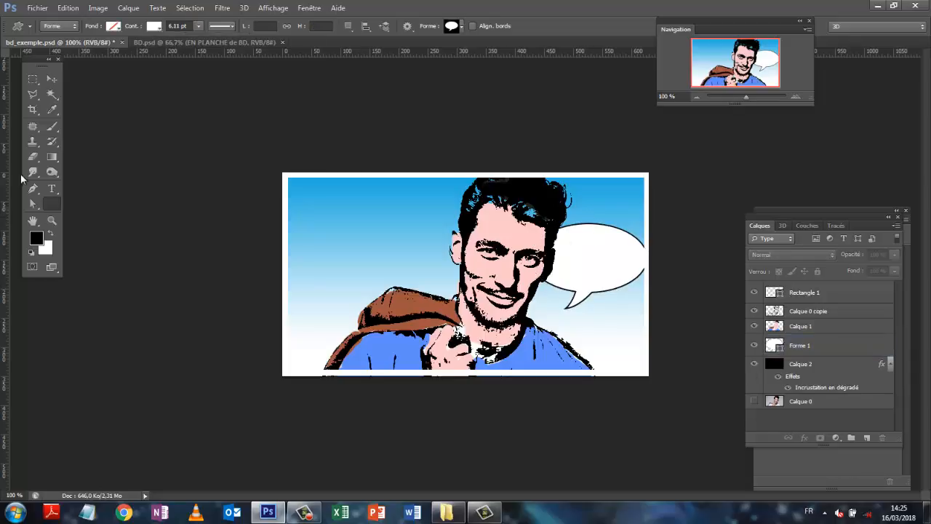